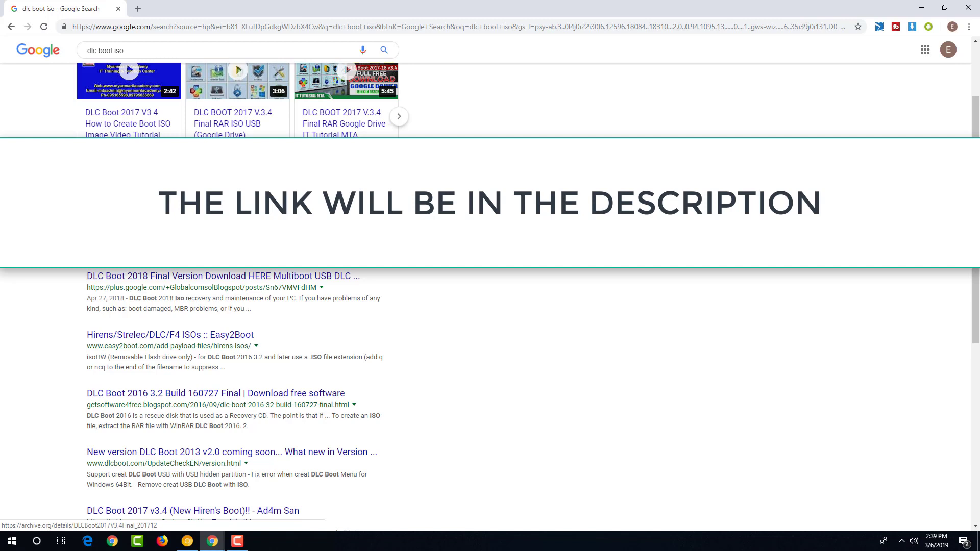
Open the archive.org result for DLC Boot 2017 V 3.4 Final and download its RAR file
{"action": "scroll", "coordinate": [235, 332], "scroll_direction": "down", "scroll_amount": 1}
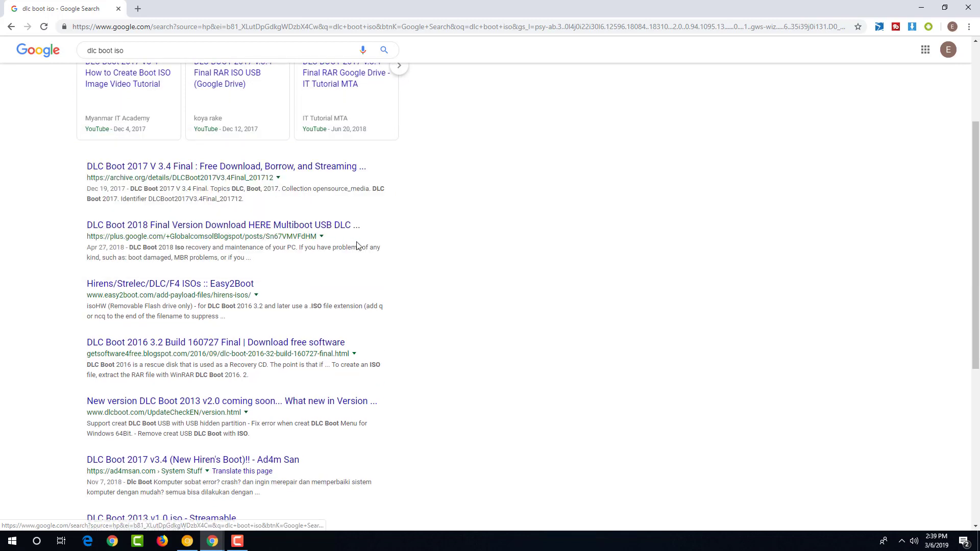
{"action": "left_click", "coordinate": [214, 167]}
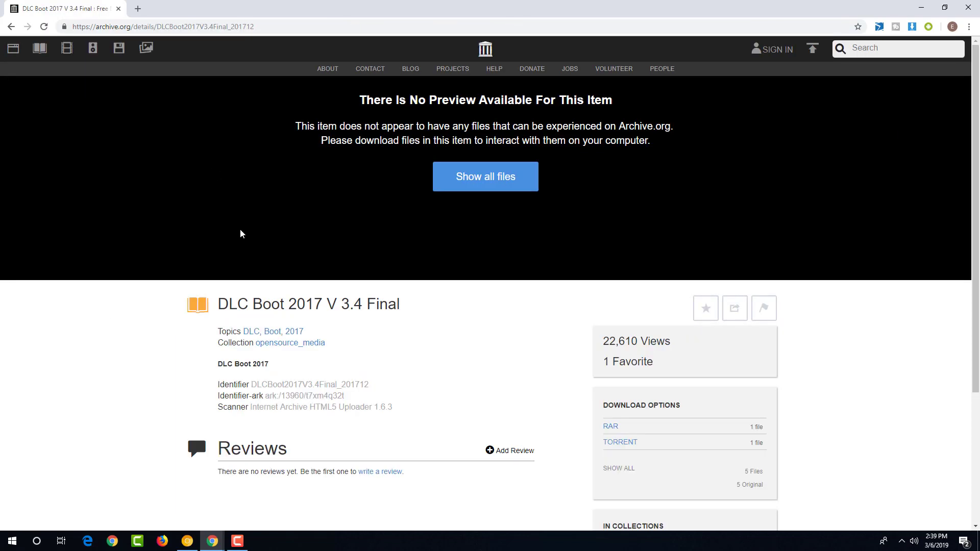
{"action": "scroll", "coordinate": [241, 233], "scroll_direction": "down", "scroll_amount": 2}
{"action": "scroll", "coordinate": [225, 277], "scroll_direction": "down", "scroll_amount": 1}
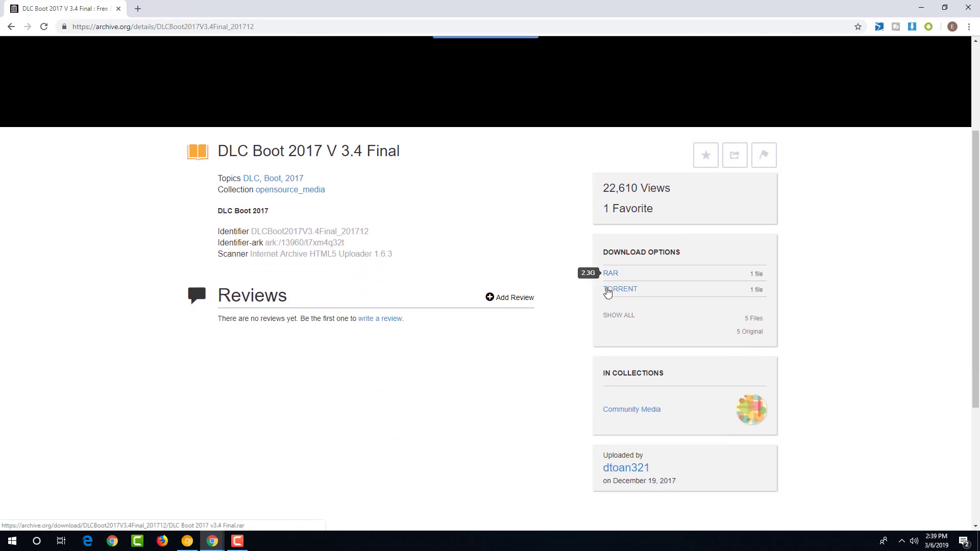
{"action": "left_click", "coordinate": [611, 275]}
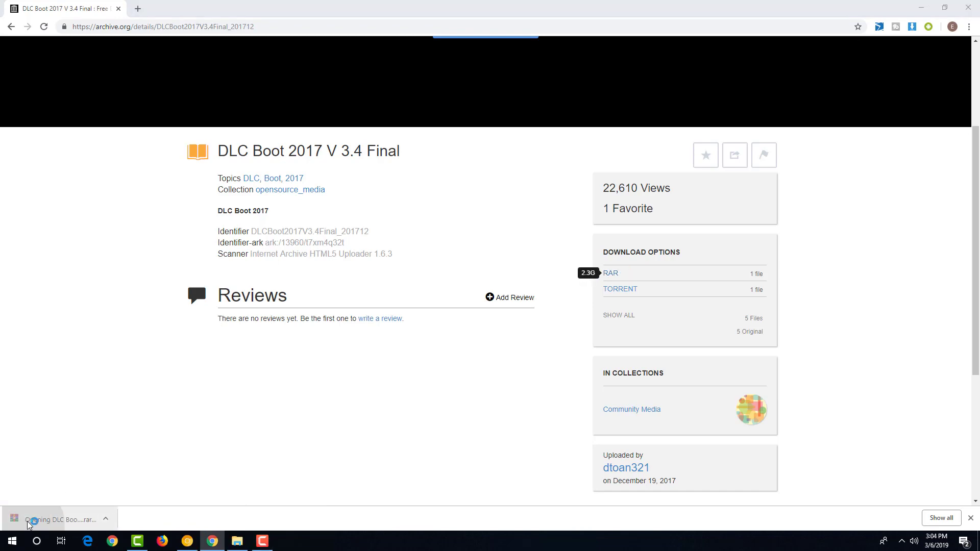
Open the downloaded RAR archive and extract the DLC Boot 2017 v3.4 Final folder to the Desktop
{"action": "left_click", "coordinate": [51, 518]}
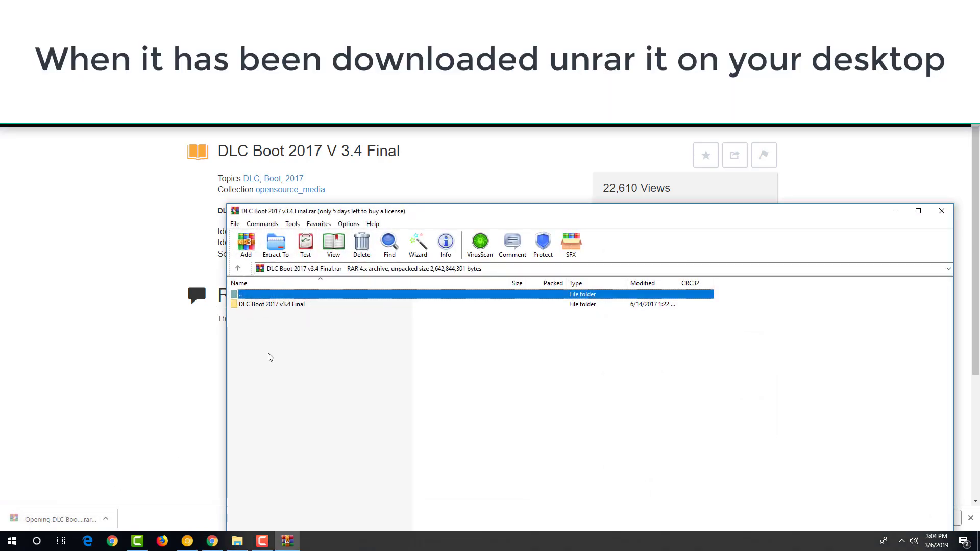
{"action": "left_click", "coordinate": [275, 304]}
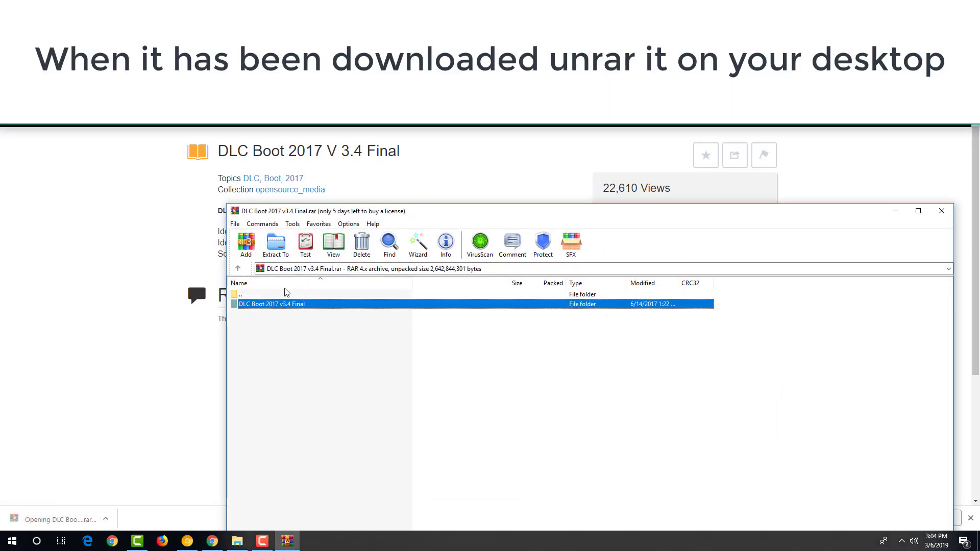
{"action": "left_click", "coordinate": [275, 244]}
{"action": "left_click", "coordinate": [610, 341]}
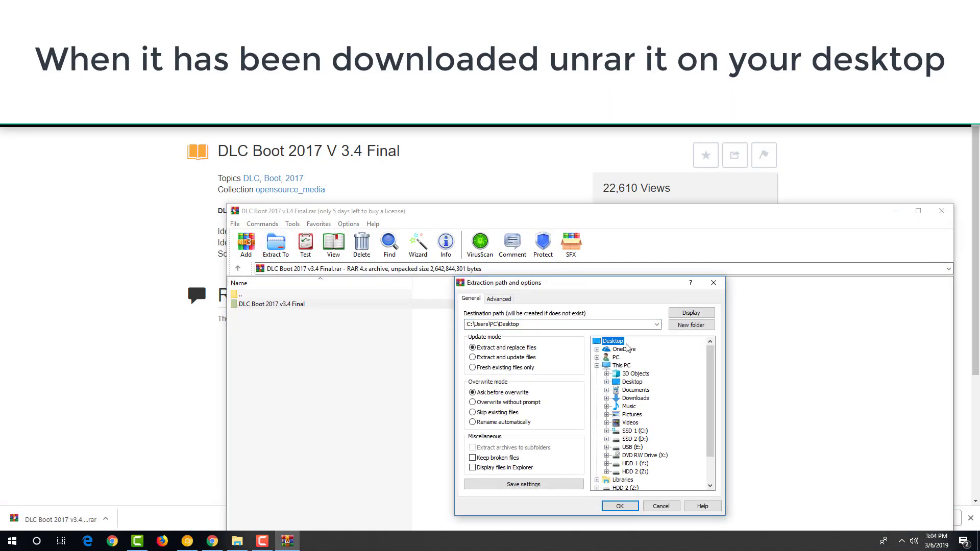
{"action": "left_click", "coordinate": [620, 506]}
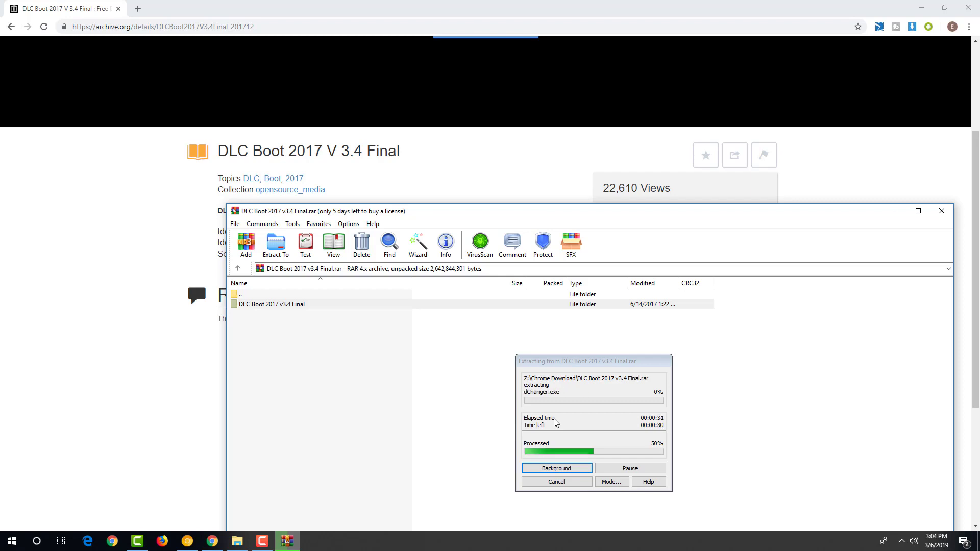
Clear the windows off the desktop, close the archive after extraction and open the extracted DLC Boot 2017 v3.4 Final folder
{"action": "left_click", "coordinate": [924, 9]}
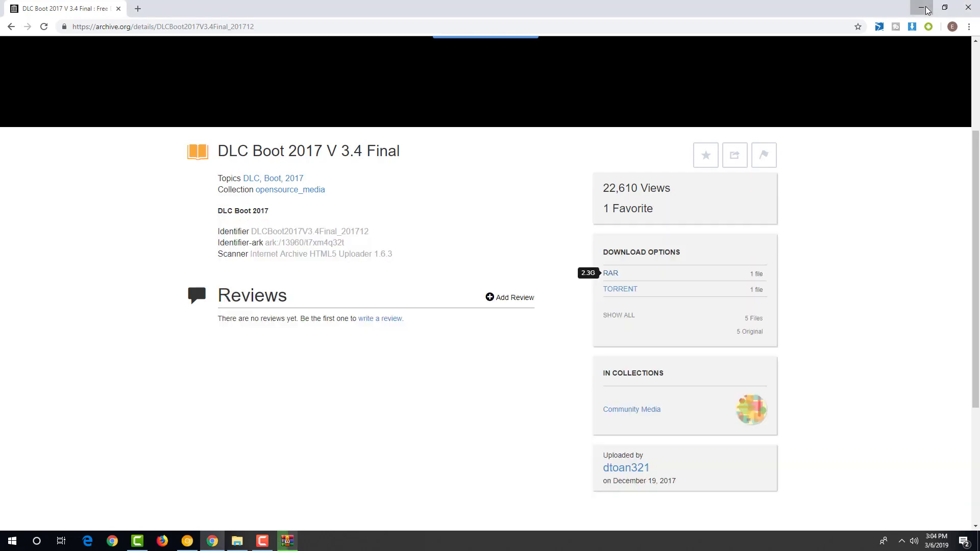
{"action": "left_click", "coordinate": [924, 9]}
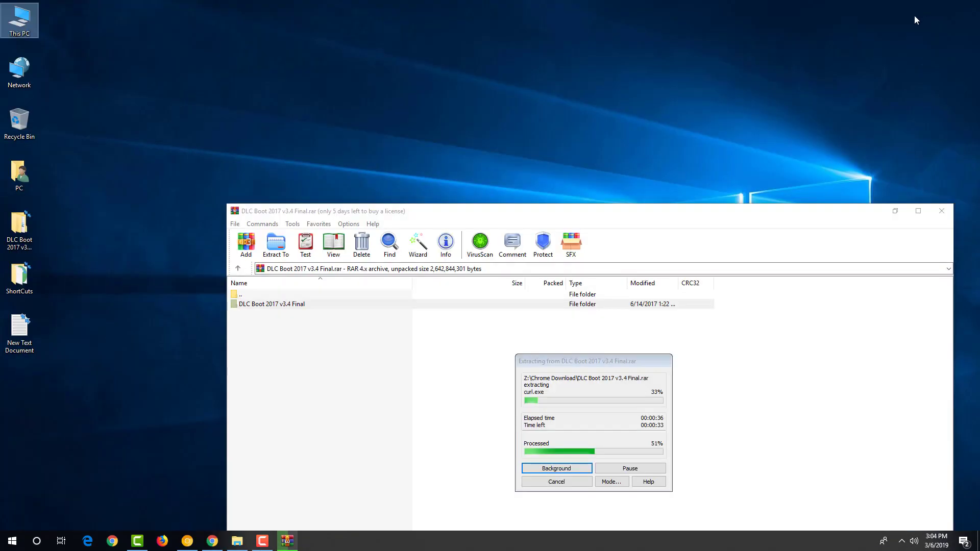
{"action": "left_click", "coordinate": [911, 207]}
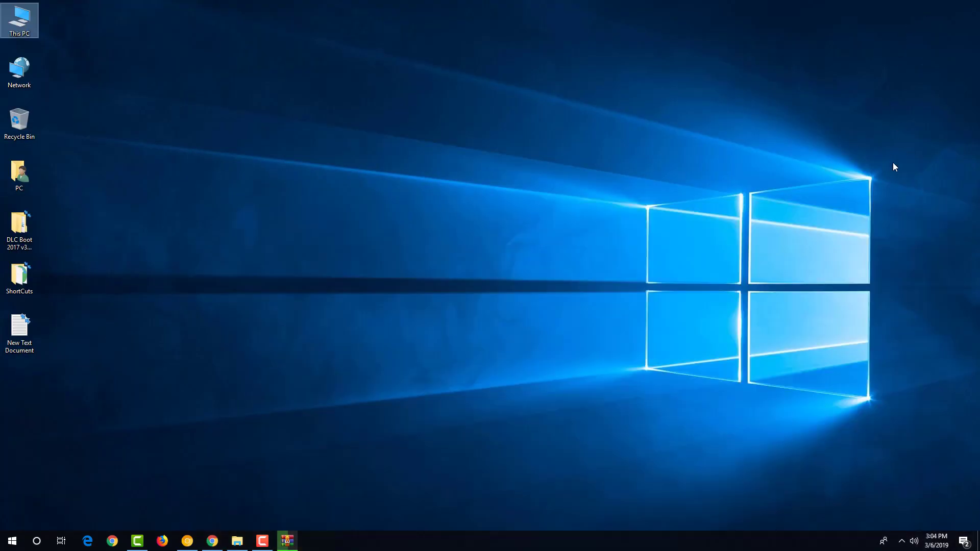
{"action": "left_click", "coordinate": [31, 228]}
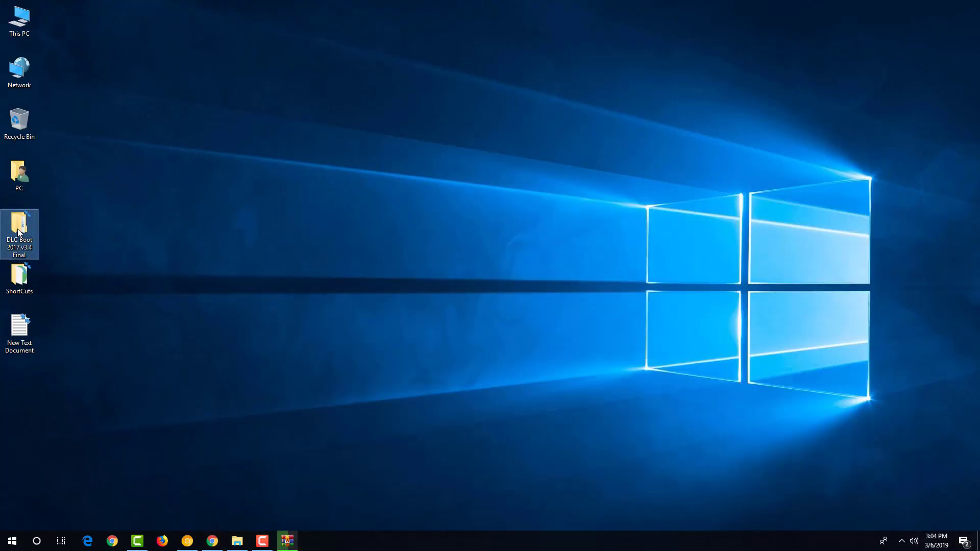
{"action": "left_click", "coordinate": [287, 540]}
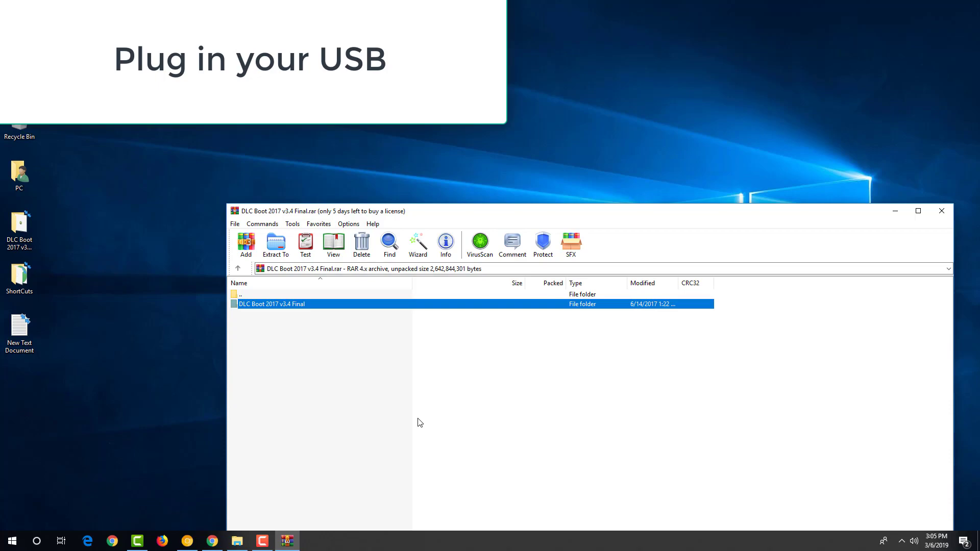
{"action": "left_click", "coordinate": [942, 211]}
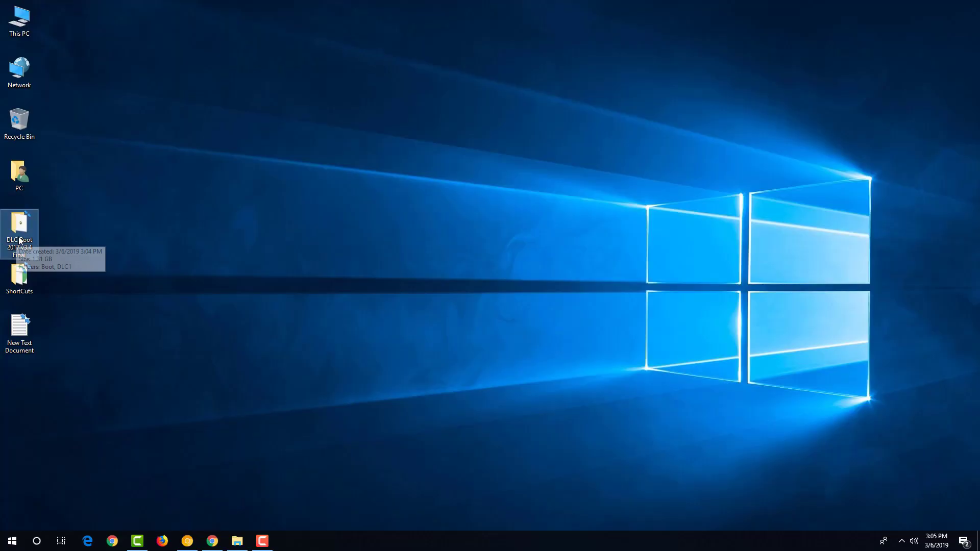
{"action": "double_click", "coordinate": [19, 239]}
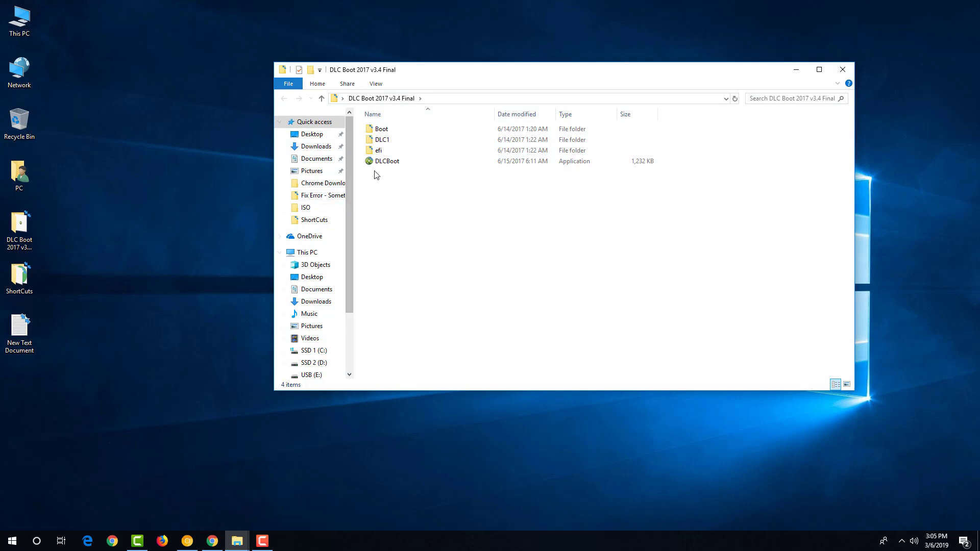
Check the contents of the USB (E:) drive from This PC and close its window
{"action": "left_click", "coordinate": [19, 34]}
{"action": "double_click", "coordinate": [19, 34]}
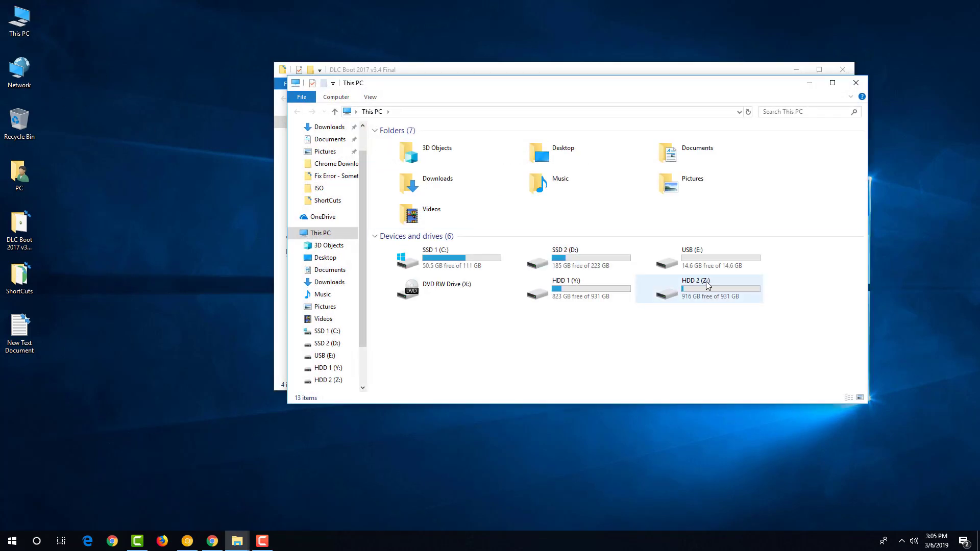
{"action": "left_click", "coordinate": [703, 250]}
{"action": "double_click", "coordinate": [688, 257]}
{"action": "right_click", "coordinate": [529, 234]}
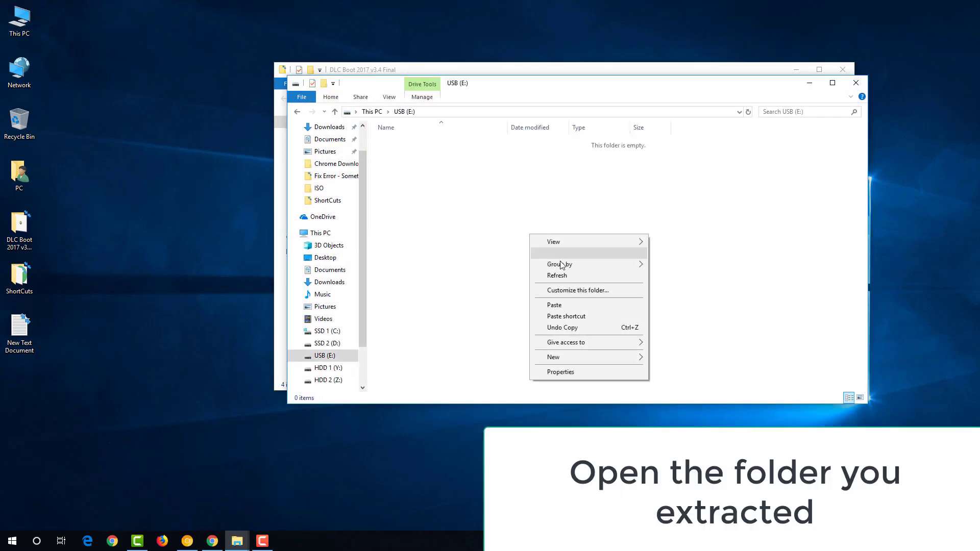
{"action": "left_click", "coordinate": [548, 380]}
{"action": "left_click", "coordinate": [856, 83]}
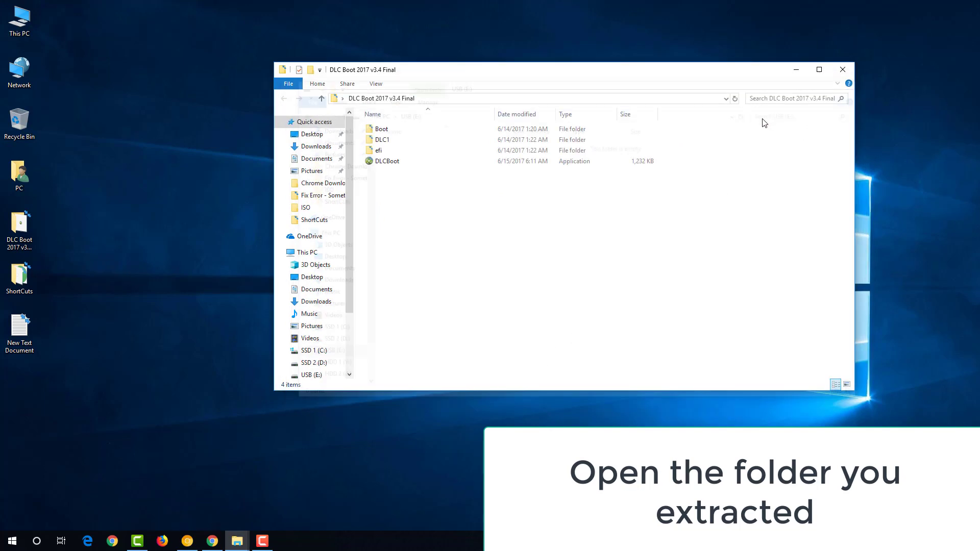
Run DLCBoot from the extracted folder as administrator and open its Create USB, HDD Box Boot tool
{"action": "left_click", "coordinate": [386, 163]}
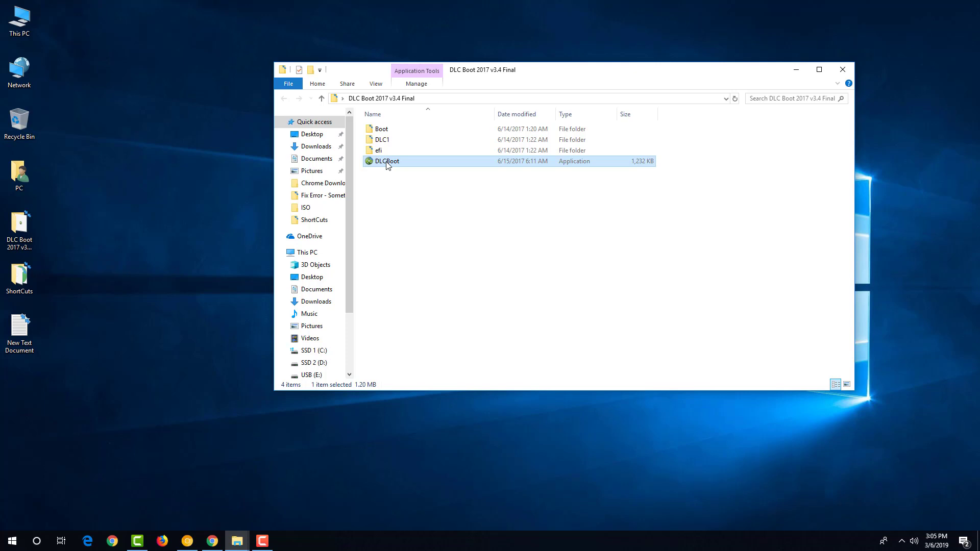
{"action": "right_click", "coordinate": [387, 162]}
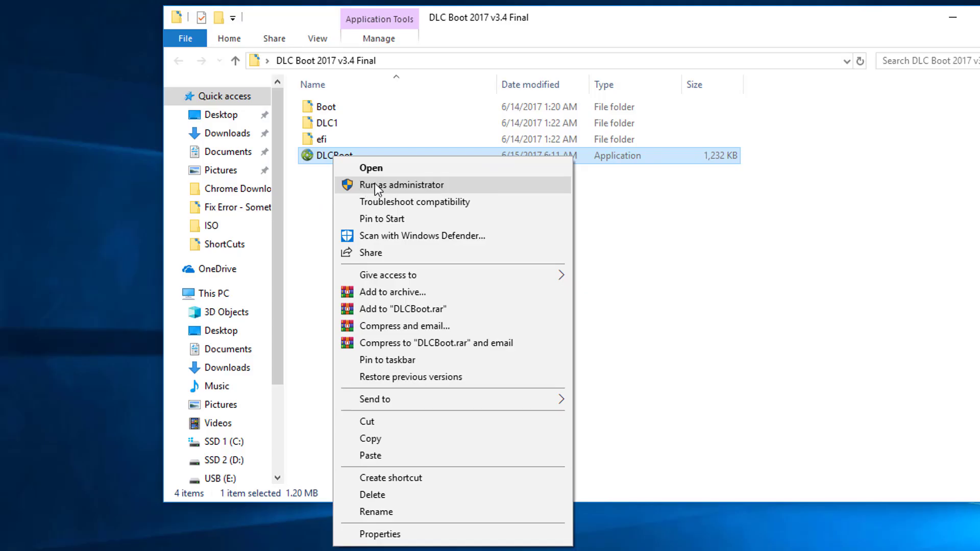
{"action": "left_click", "coordinate": [366, 184]}
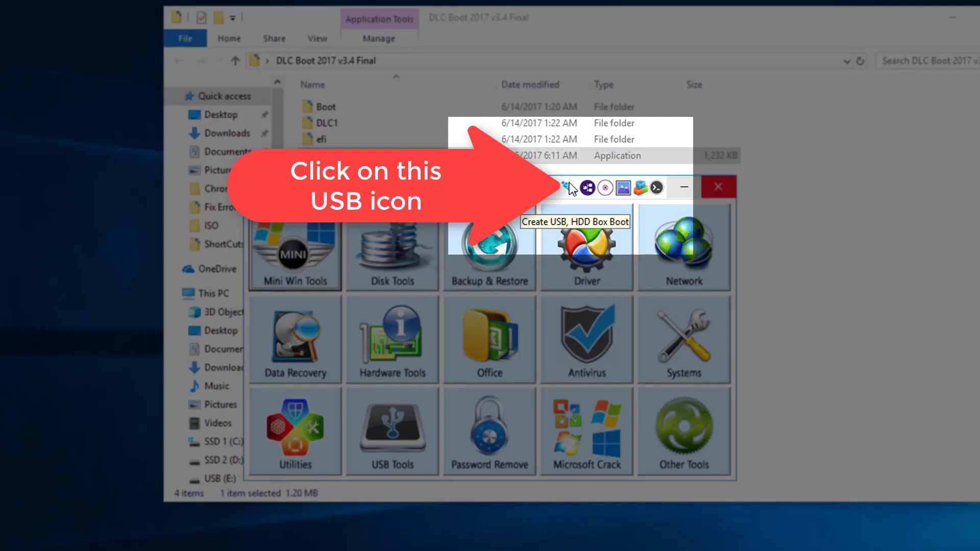
{"action": "left_click", "coordinate": [570, 194]}
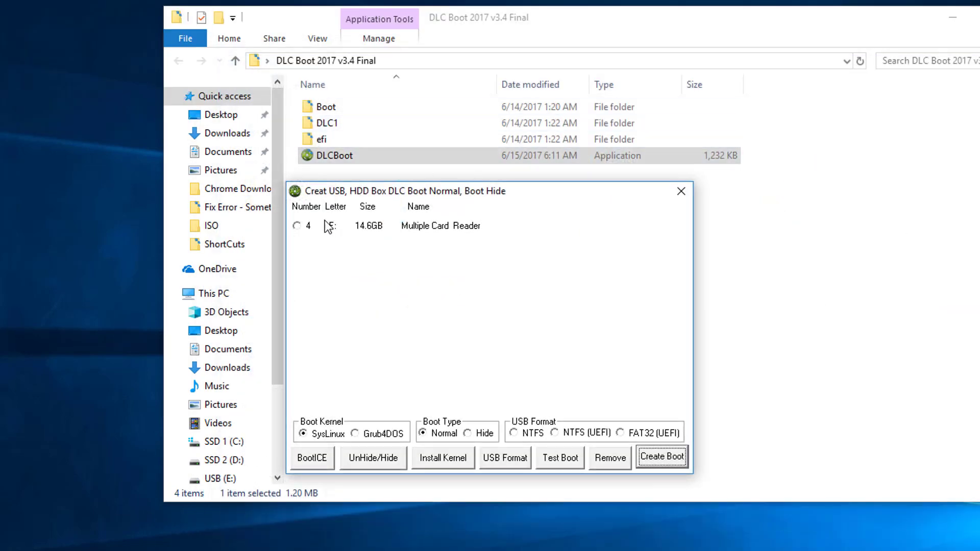
Create the DLC Boot USB on drive E: with the SysLinux kernel and Normal boot type, closing the creation tool on completion
{"action": "left_click", "coordinate": [297, 225]}
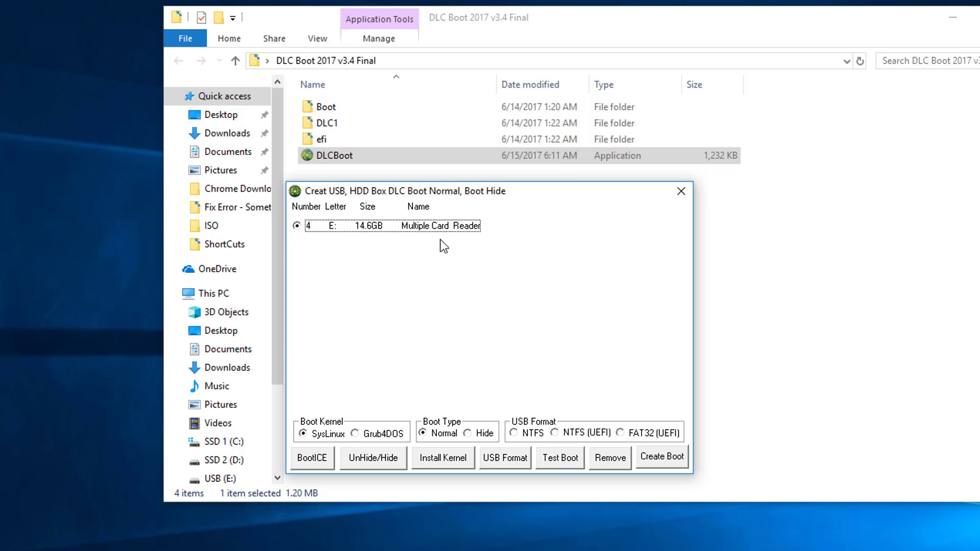
{"action": "left_click", "coordinate": [663, 459]}
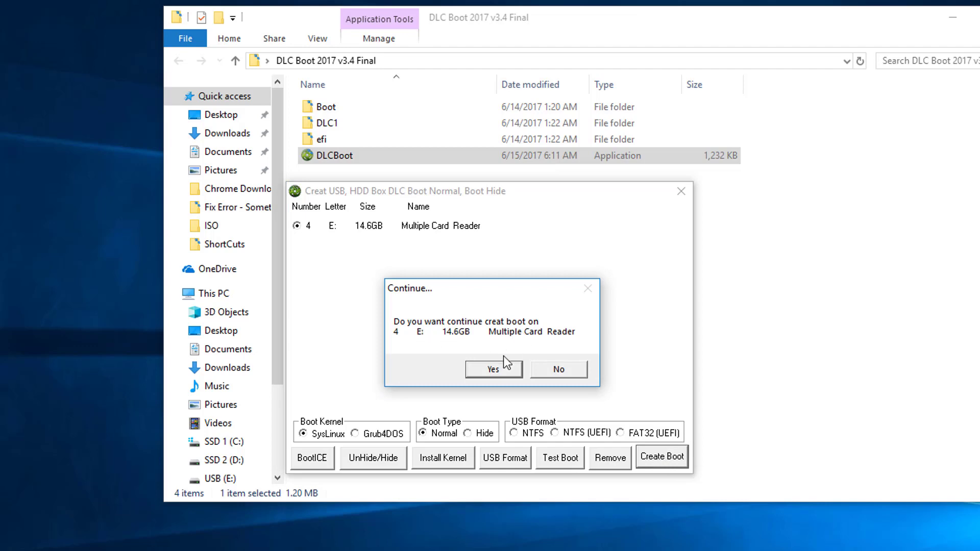
{"action": "left_click", "coordinate": [491, 369]}
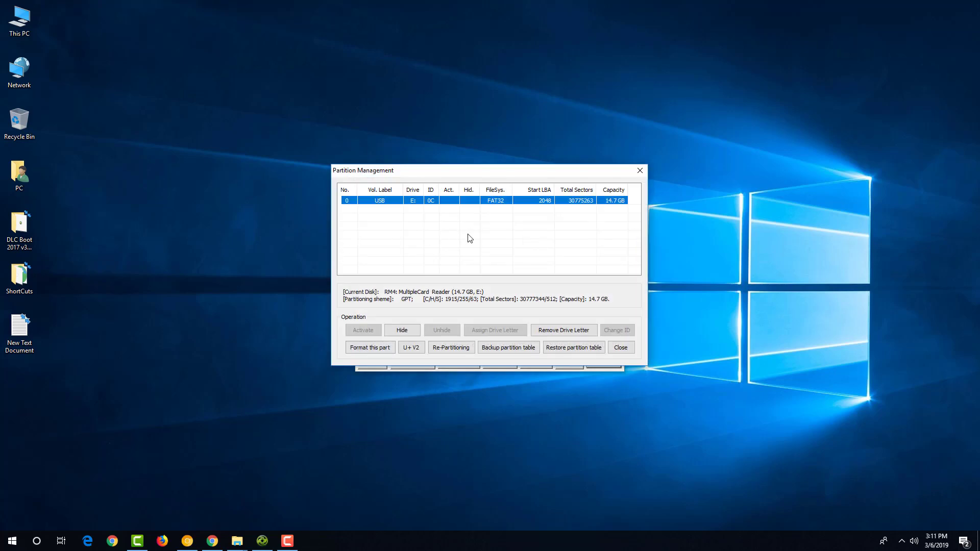
{"action": "left_click", "coordinate": [620, 348]}
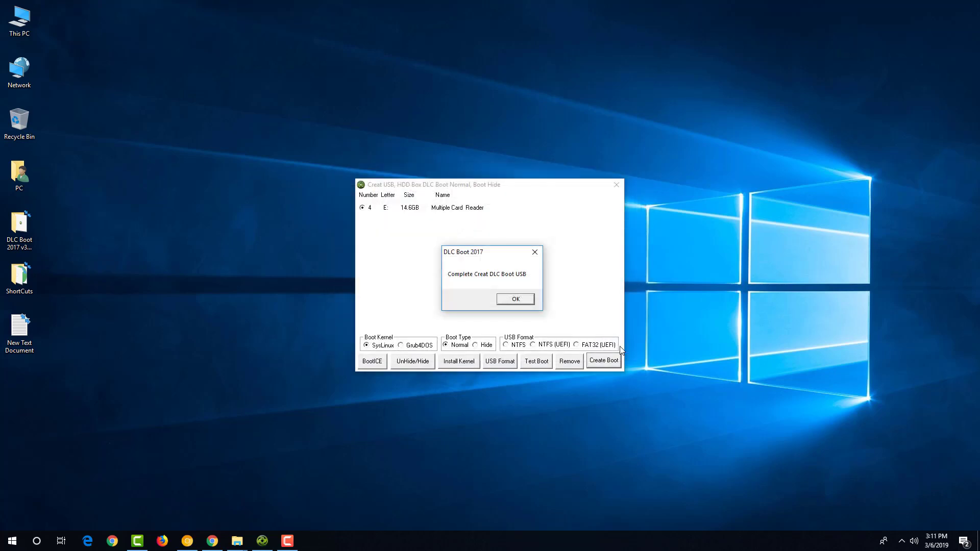
{"action": "left_click", "coordinate": [515, 299]}
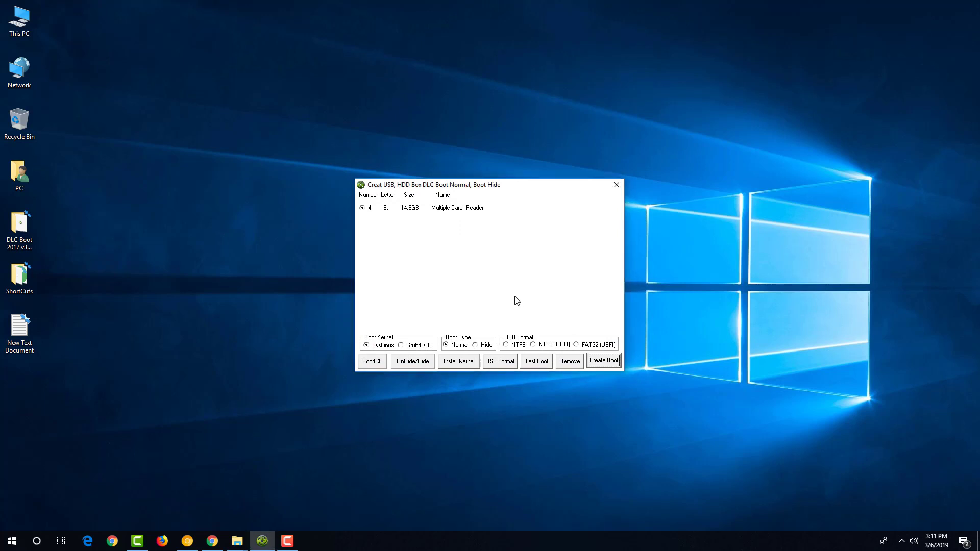
{"action": "left_click", "coordinate": [618, 186]}
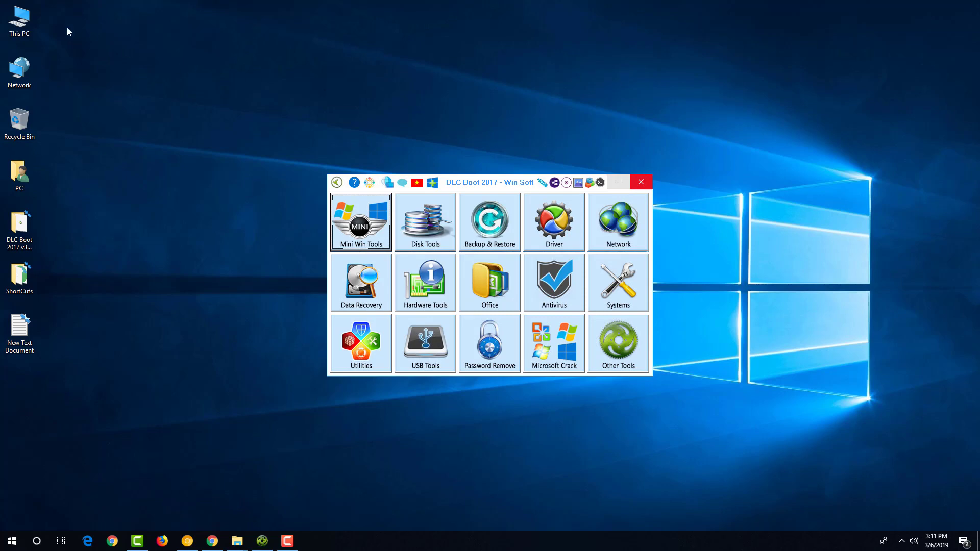
Inspect the files written to the USB (E:) drive and close the Explorer window
{"action": "double_click", "coordinate": [19, 21]}
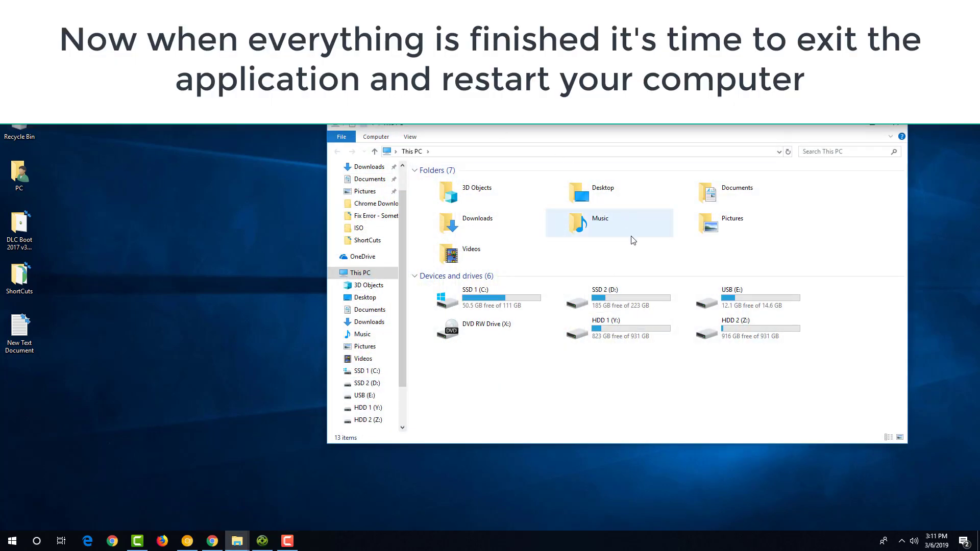
{"action": "double_click", "coordinate": [729, 296]}
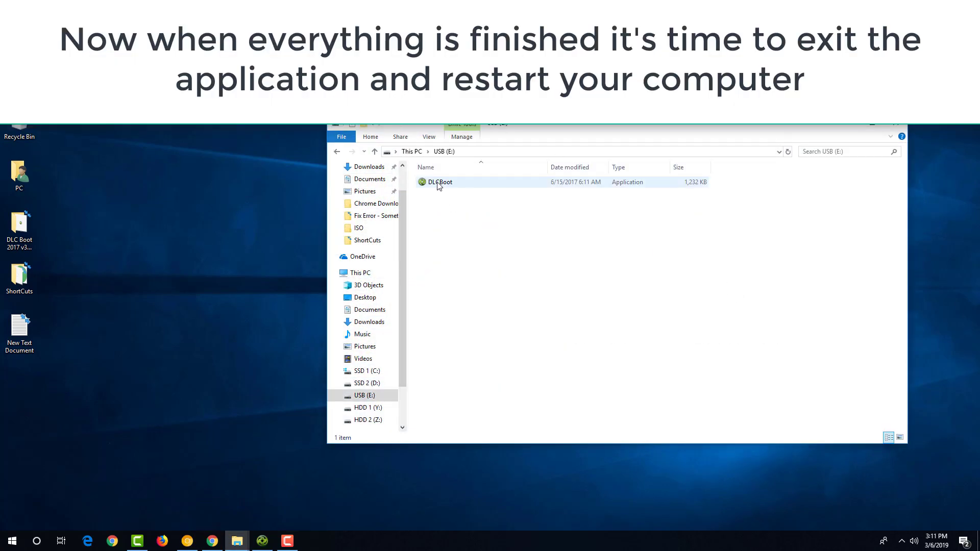
{"action": "left_click", "coordinate": [896, 128]}
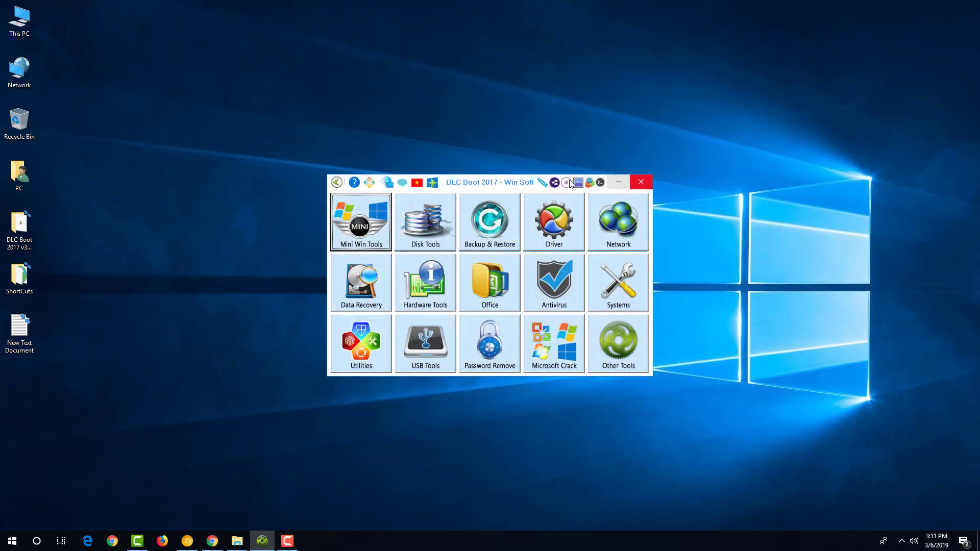
Exit DLC Boot 2017 and restart the computer to boot from the USB drive
{"action": "left_click", "coordinate": [639, 183]}
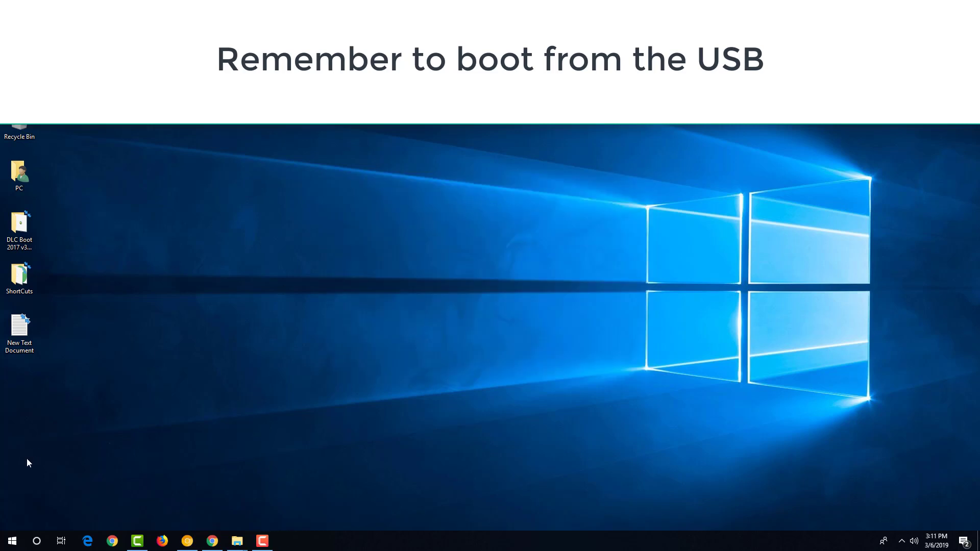
{"action": "left_click", "coordinate": [12, 541]}
{"action": "left_click", "coordinate": [12, 518]}
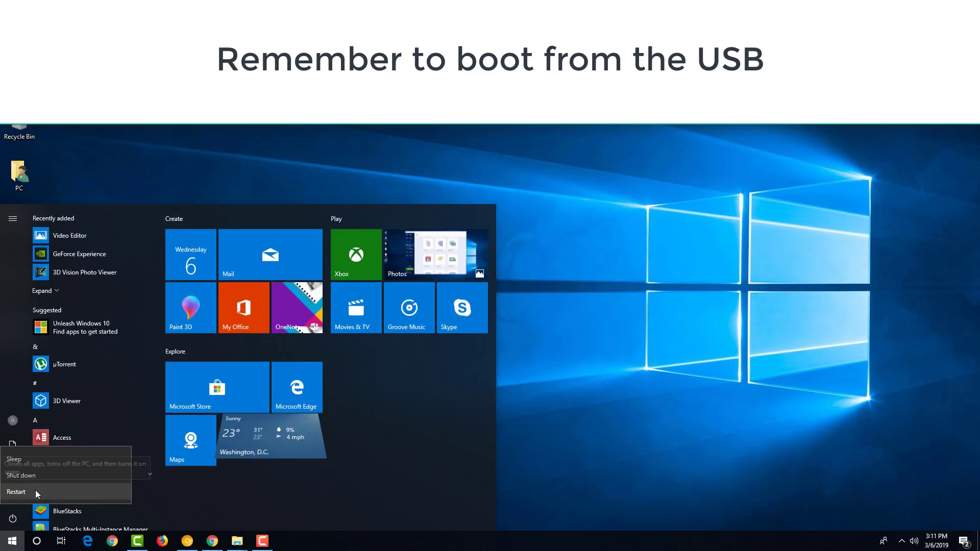
{"action": "key", "text": "Escape"}
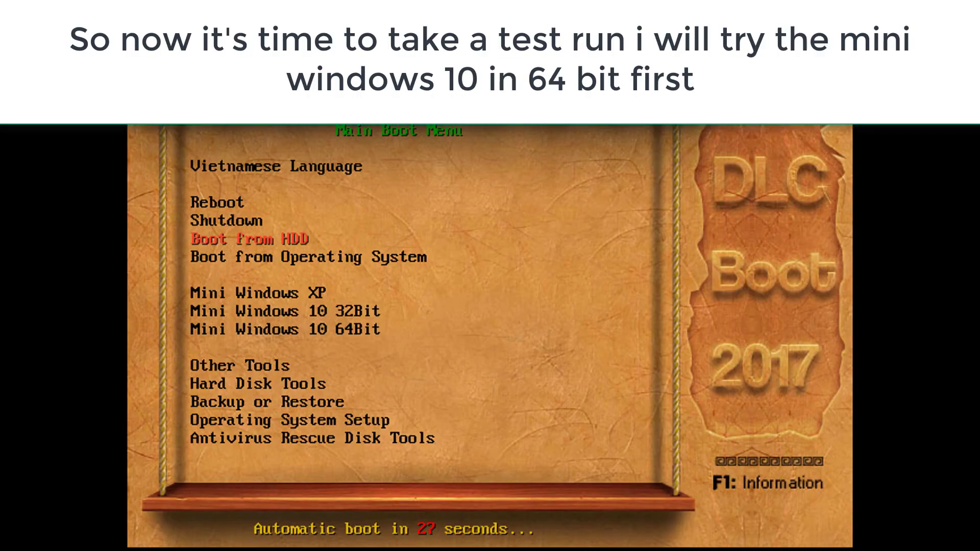
Look through the Main Boot Menu entries from Shutdown to Antivirus Rescue Disk Tools
{"action": "key", "text": "Up"}
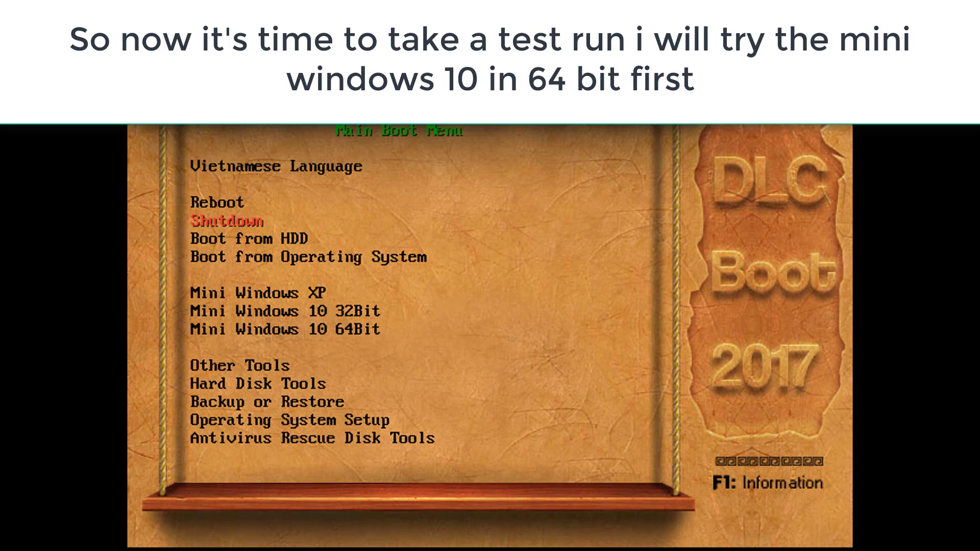
{"action": "key", "text": "Down"}
{"action": "key", "text": "Down"}
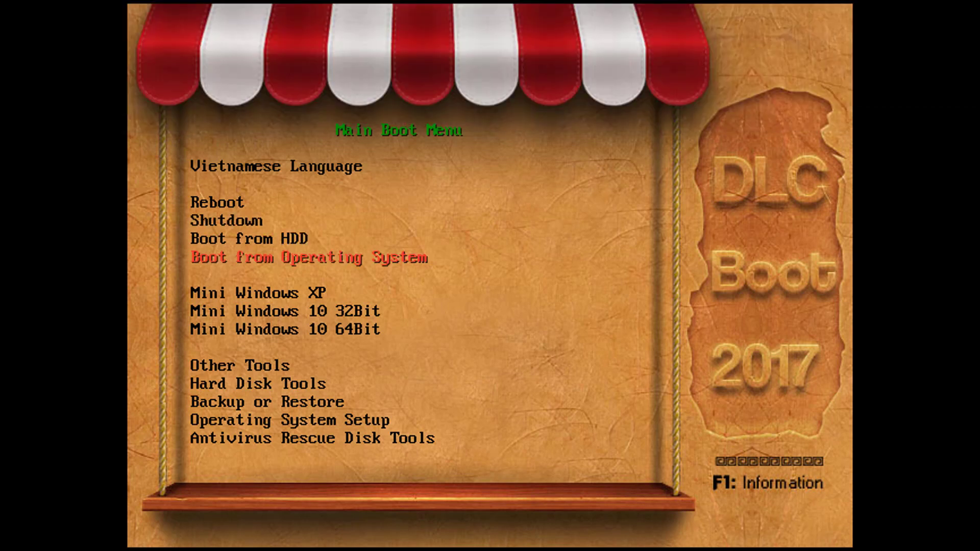
{"action": "key", "text": "Down"}
{"action": "key", "text": "Down"}
{"action": "key", "text": "Down"}
{"action": "key", "text": "Down"}
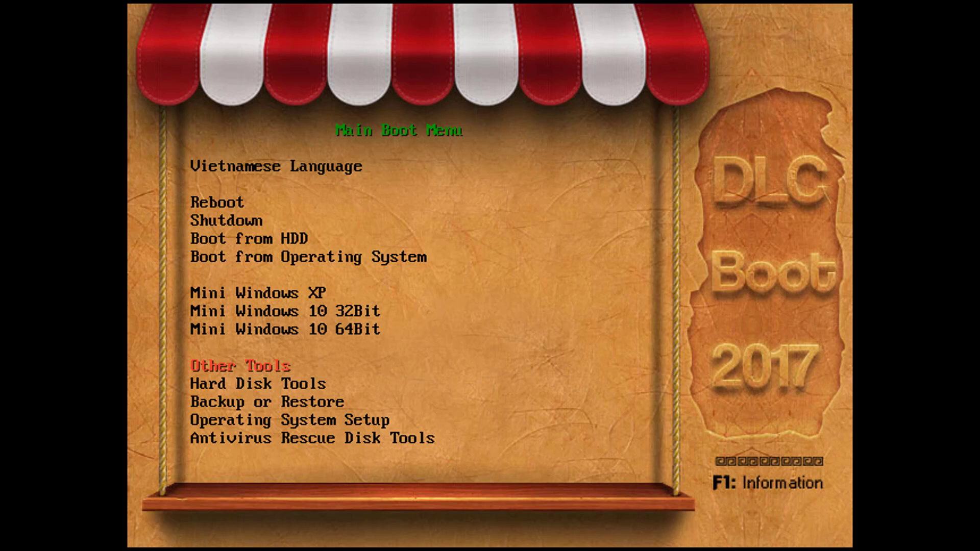
{"action": "key", "text": "Down"}
{"action": "key", "text": "Down"}
{"action": "key", "text": "Down"}
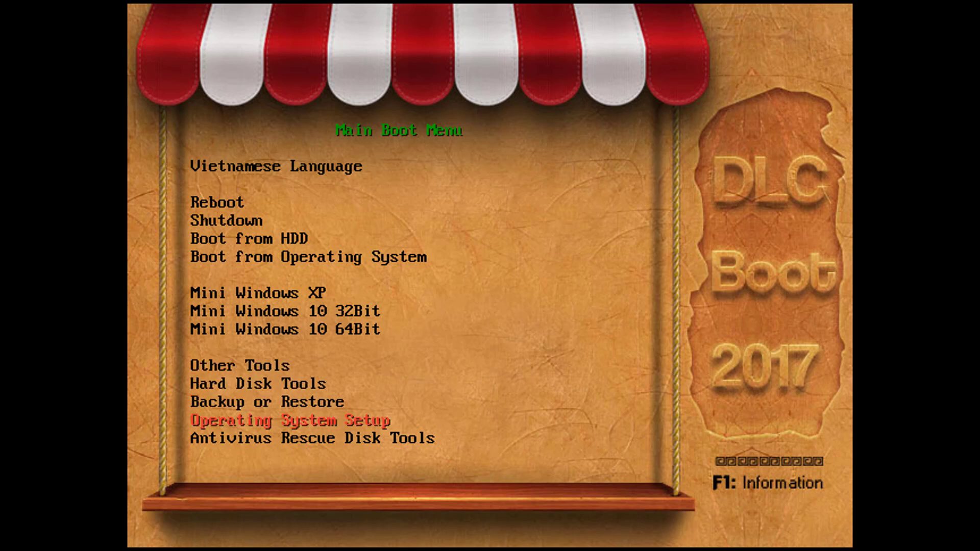
{"action": "key", "text": "Down"}
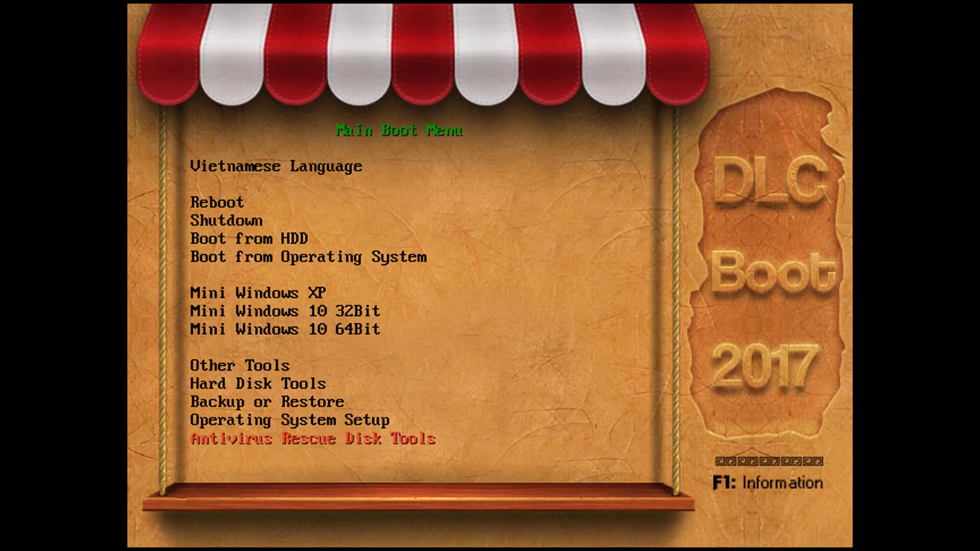
Boot Mini Windows 10 64Bit from the Main Boot Menu
{"action": "key", "text": "Up"}
{"action": "key", "text": "Up"}
{"action": "key", "text": "Up"}
{"action": "key", "text": "Up"}
{"action": "key", "text": "Up"}
{"action": "key", "text": "Up"}
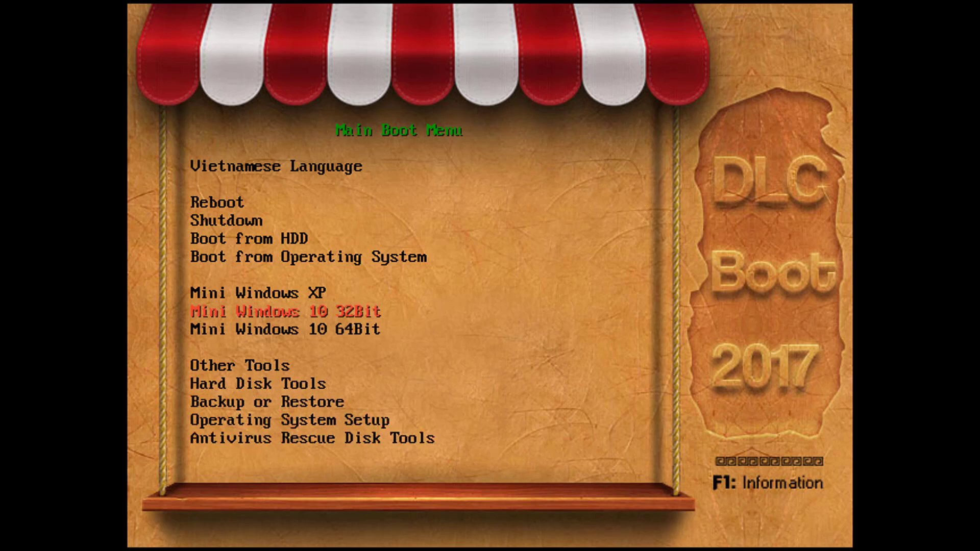
{"action": "key", "text": "Down"}
{"action": "key", "text": "Up"}
{"action": "key", "text": "Down"}
{"action": "key", "text": "Return"}
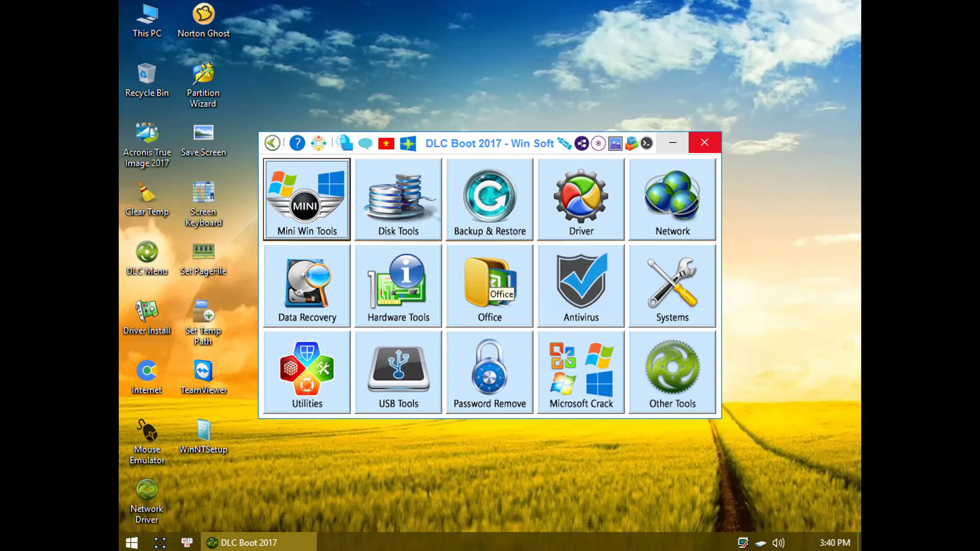
Examine the tools in the Mini Win Tools, Disk Tools, Backup & Restore and Driver categories, returning to the category overview
{"action": "left_click", "coordinate": [311, 192]}
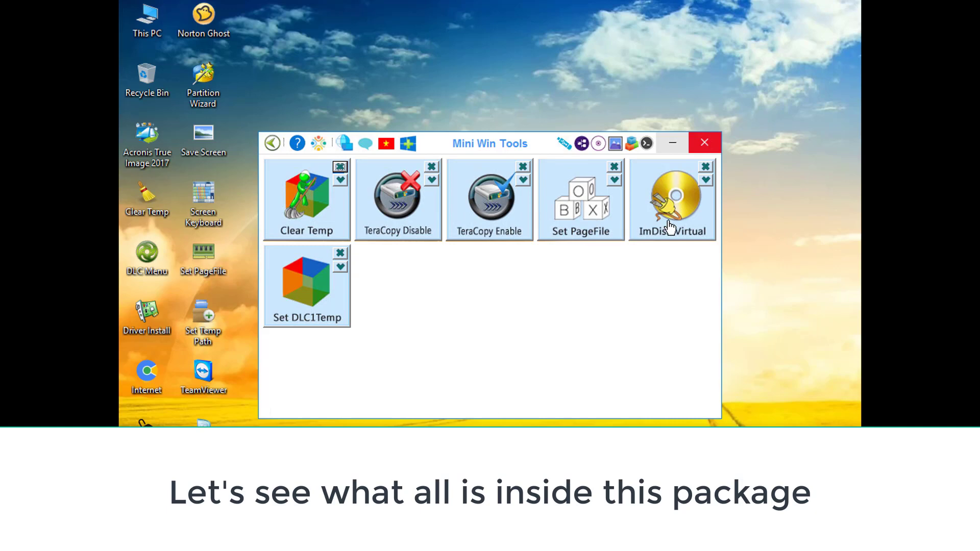
{"action": "left_click", "coordinate": [272, 146]}
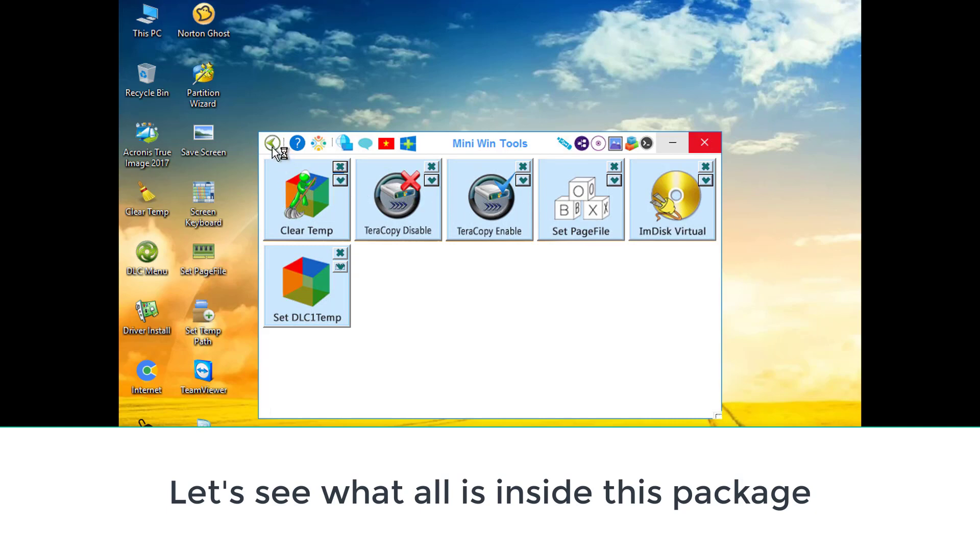
{"action": "left_click", "coordinate": [384, 187]}
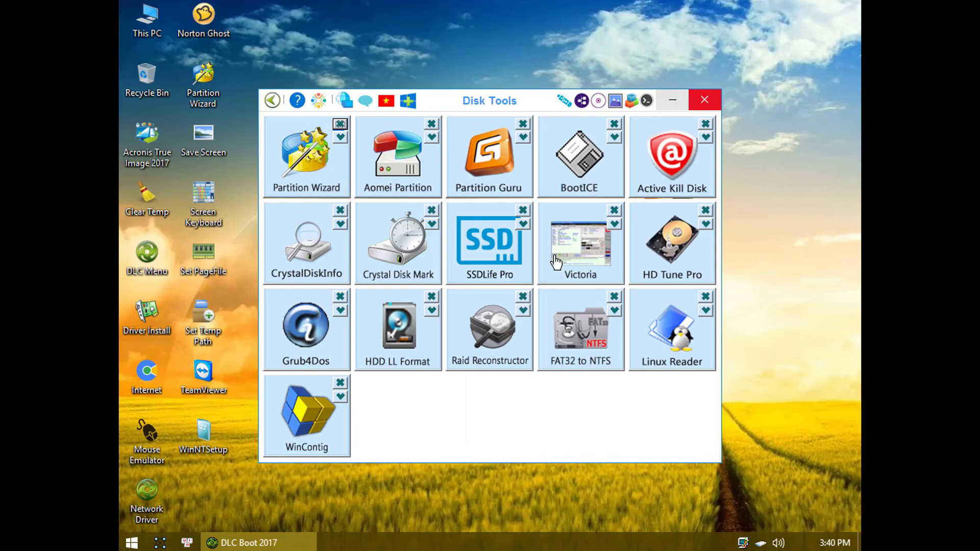
{"action": "left_click", "coordinate": [273, 100]}
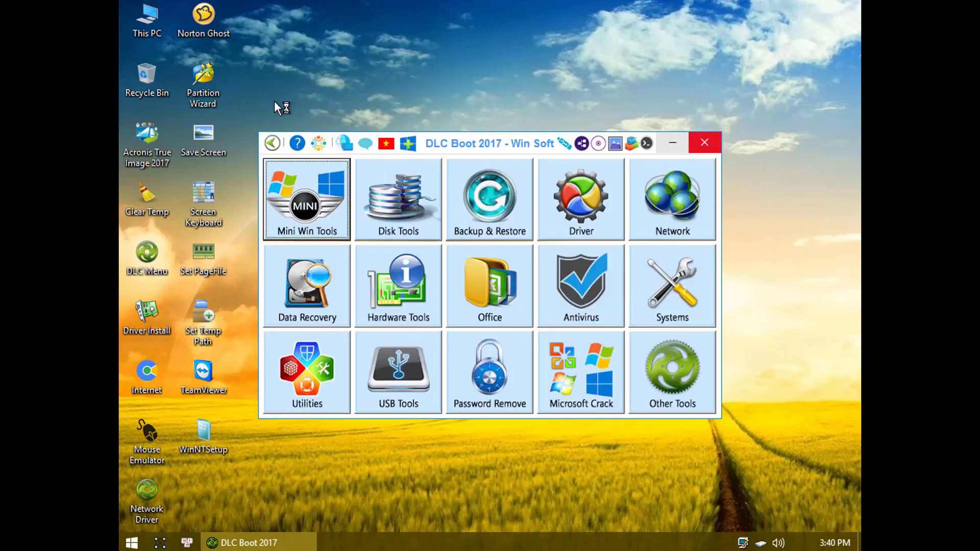
{"action": "left_click", "coordinate": [495, 194]}
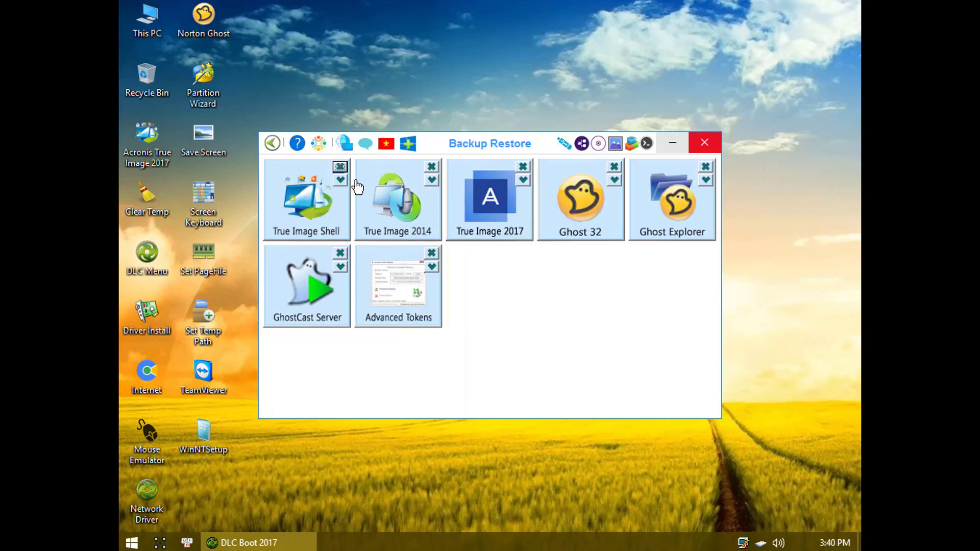
{"action": "left_click", "coordinate": [266, 147]}
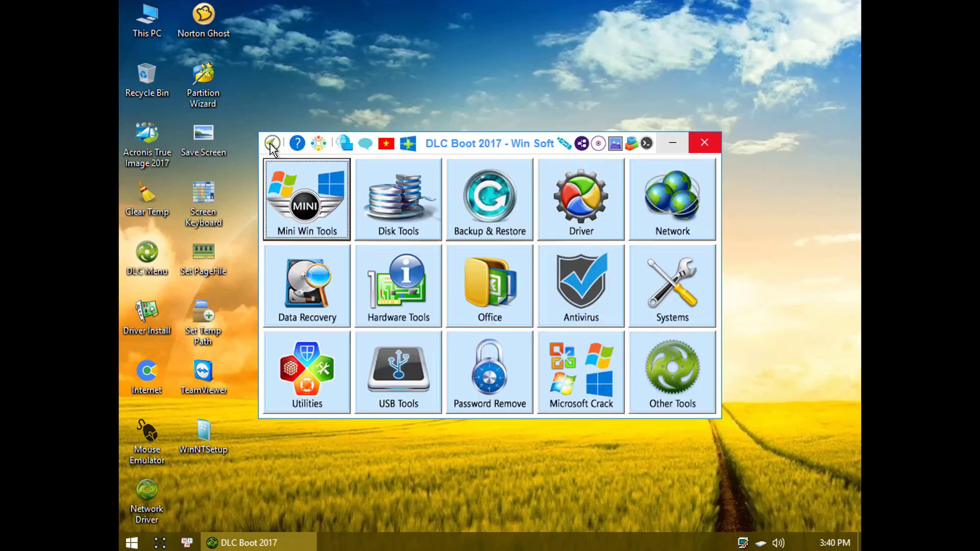
{"action": "left_click", "coordinate": [568, 200]}
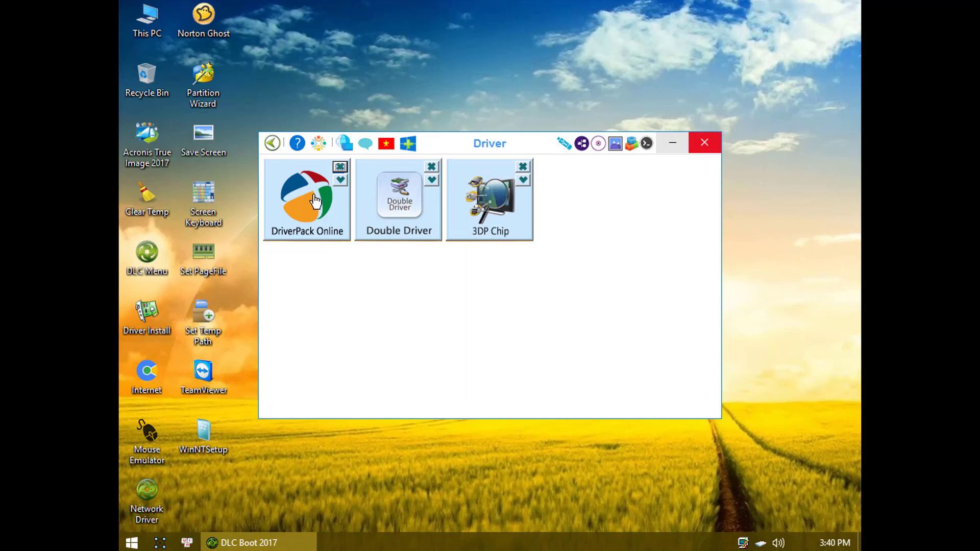
{"action": "left_click", "coordinate": [278, 144]}
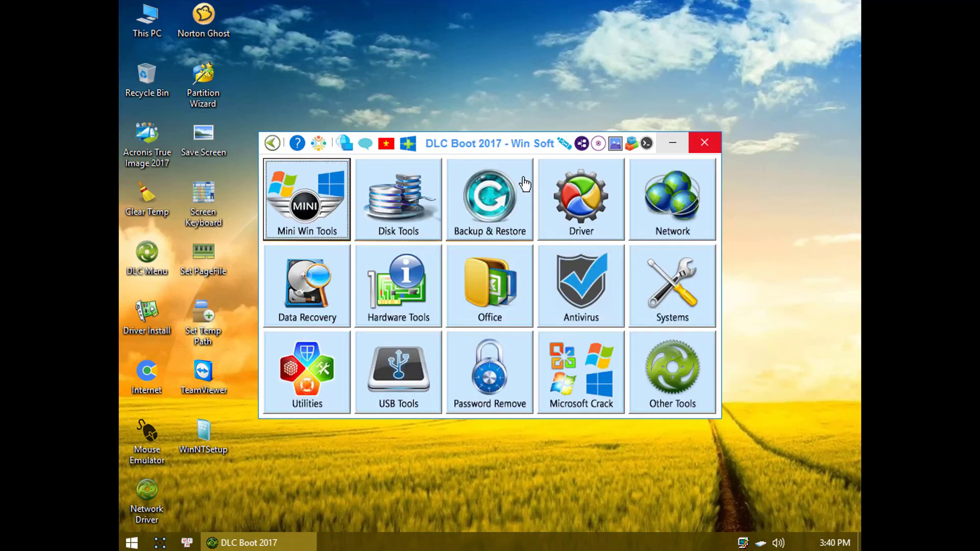
Examine the tools in the Network, Data Recovery, Hardware Tools and Office categories, returning to the category overview
{"action": "left_click", "coordinate": [643, 202]}
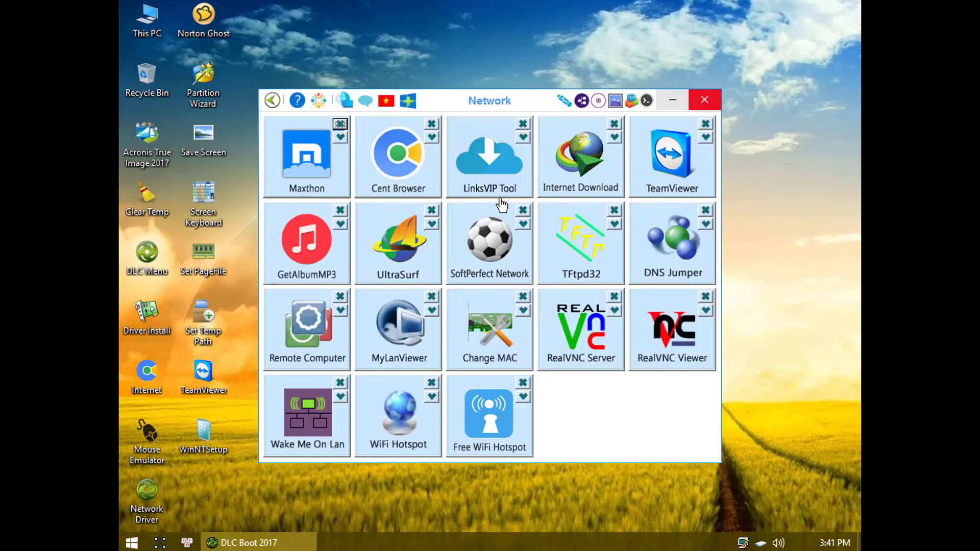
{"action": "left_click", "coordinate": [332, 295]}
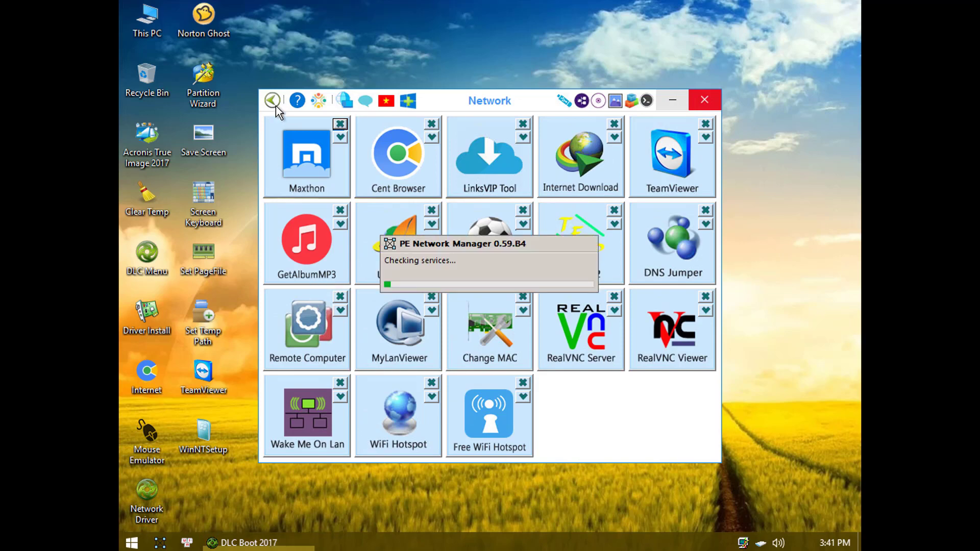
{"action": "left_click", "coordinate": [274, 100]}
{"action": "left_click", "coordinate": [310, 268]}
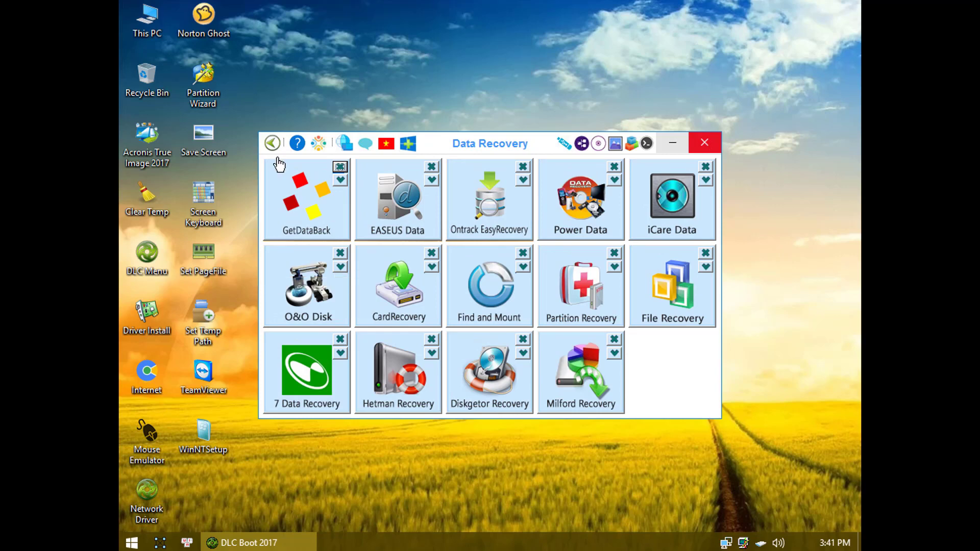
{"action": "left_click", "coordinate": [272, 144]}
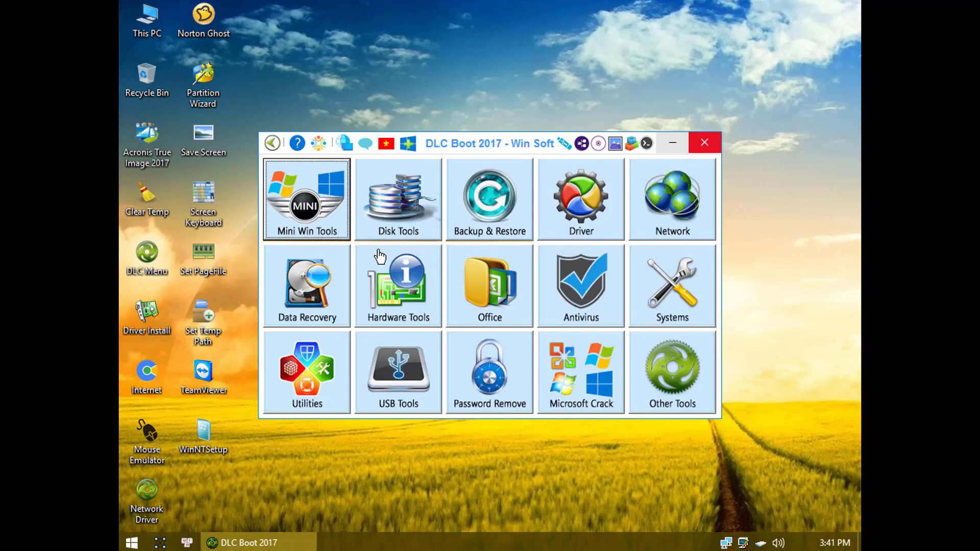
{"action": "left_click", "coordinate": [383, 270]}
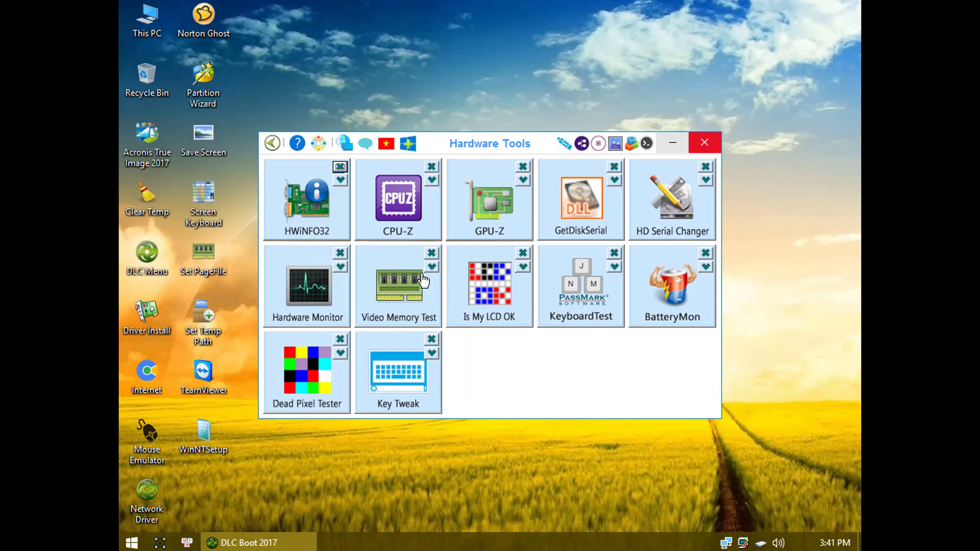
{"action": "left_click", "coordinate": [272, 143]}
{"action": "left_click", "coordinate": [499, 260]}
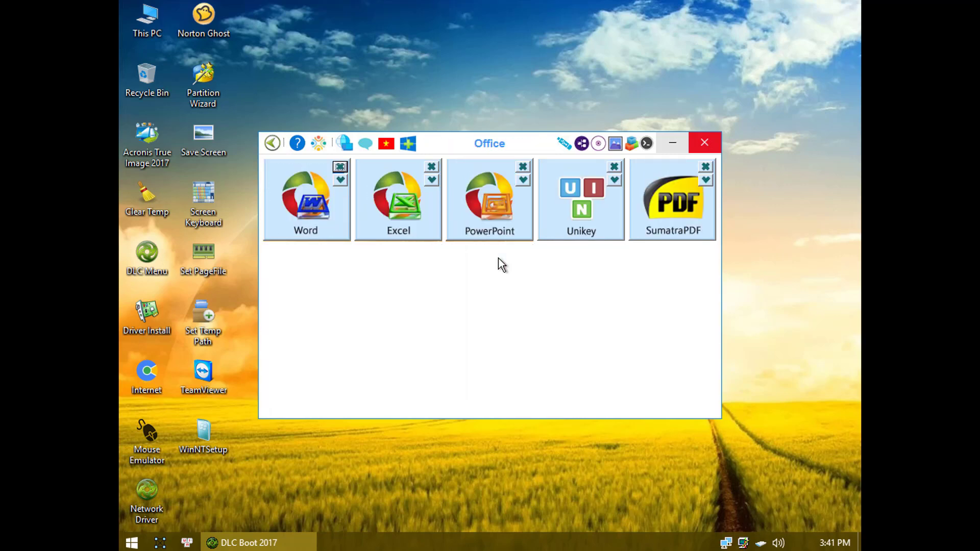
{"action": "left_click", "coordinate": [268, 147]}
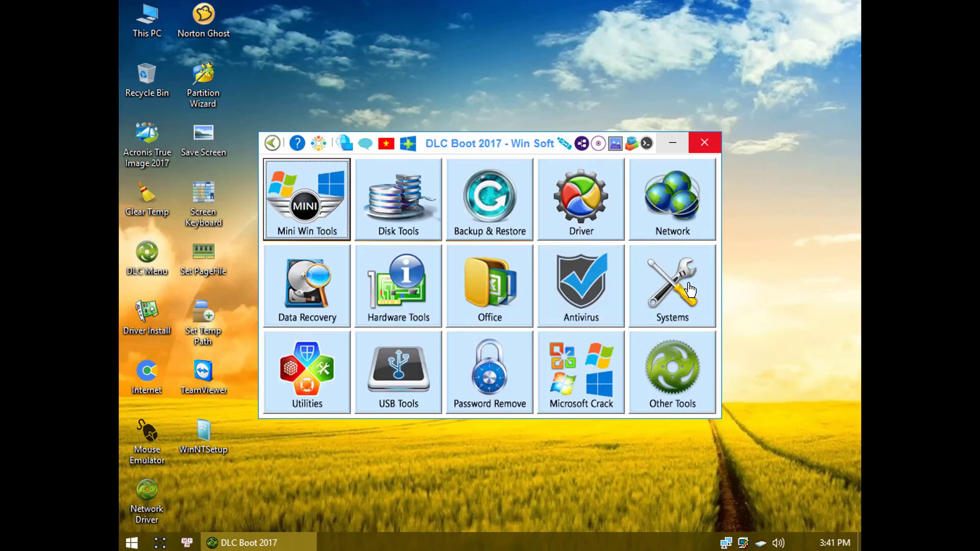
Examine the tools in the Antivirus, Systems and Utilities categories, returning to the category overview
{"action": "left_click", "coordinate": [598, 293]}
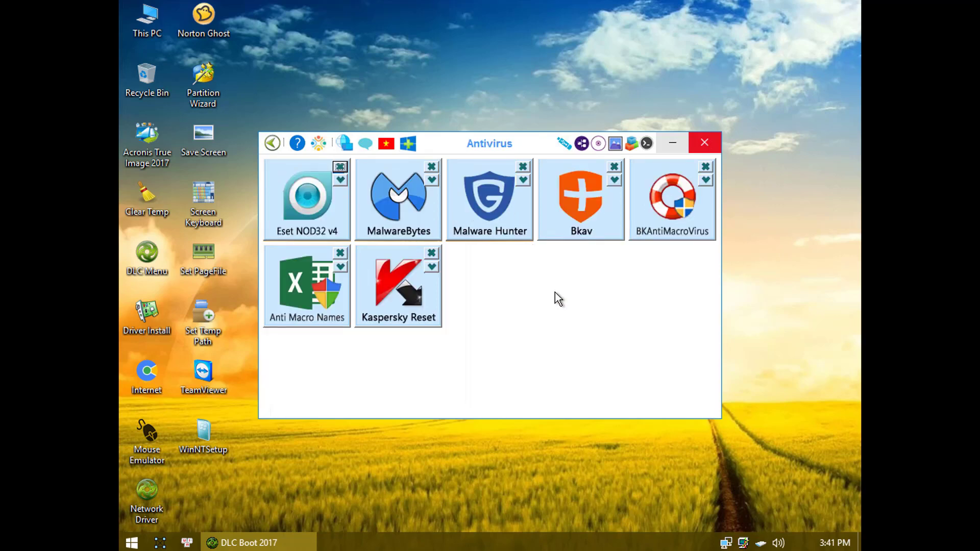
{"action": "left_click", "coordinate": [274, 149]}
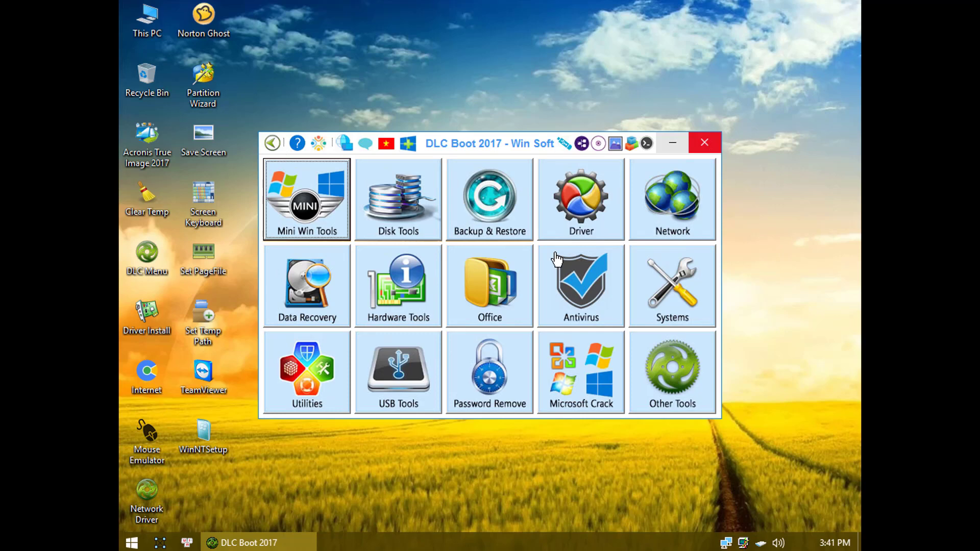
{"action": "left_click", "coordinate": [657, 277]}
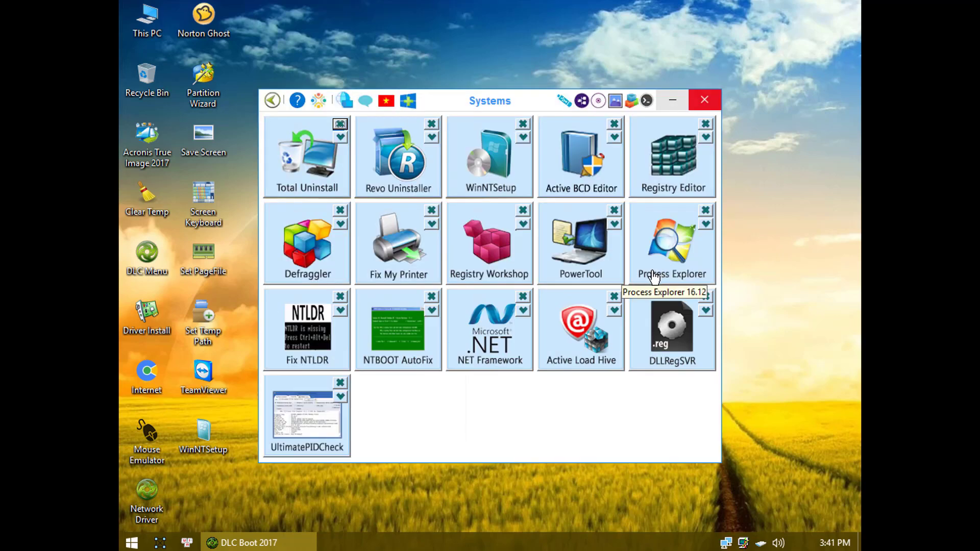
{"action": "left_click", "coordinate": [654, 278]}
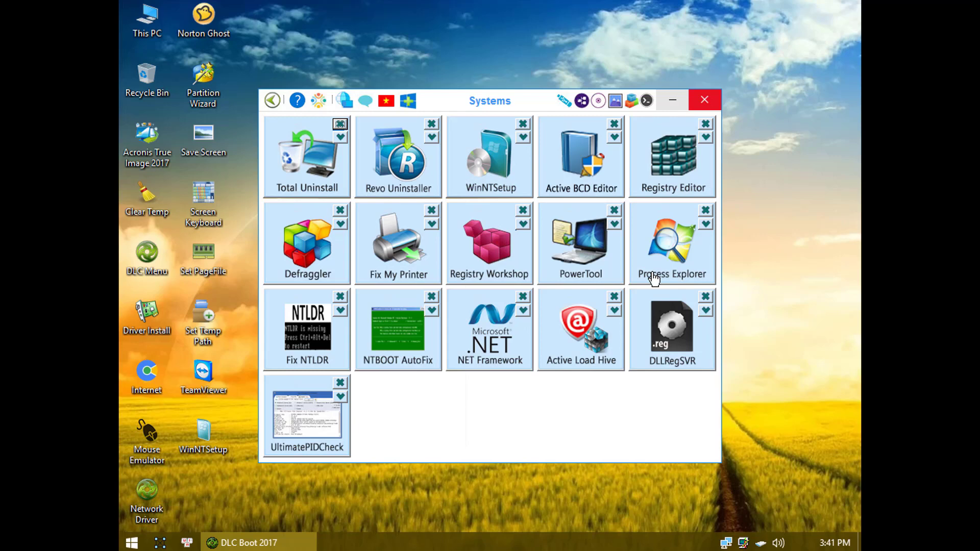
{"action": "left_click", "coordinate": [272, 100]}
{"action": "left_click", "coordinate": [289, 381]}
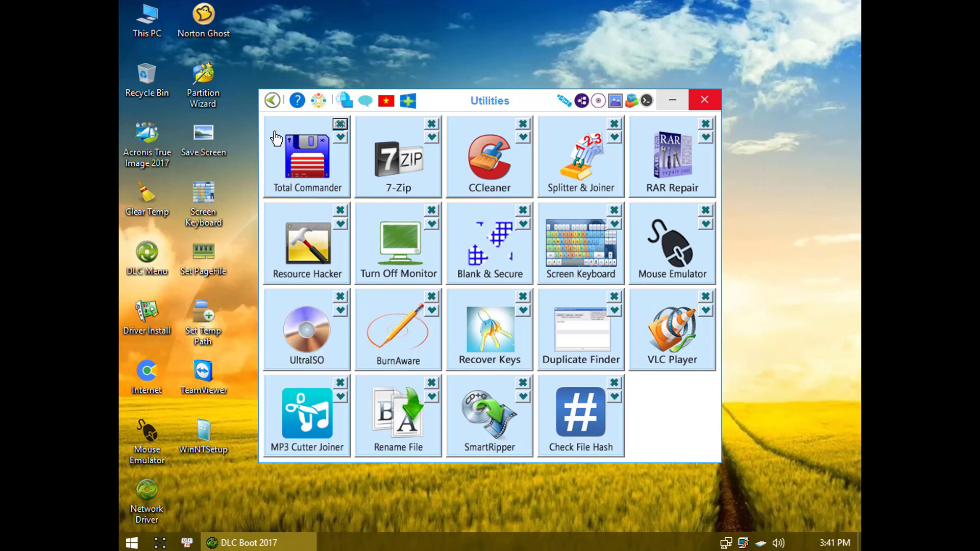
{"action": "left_click", "coordinate": [272, 102]}
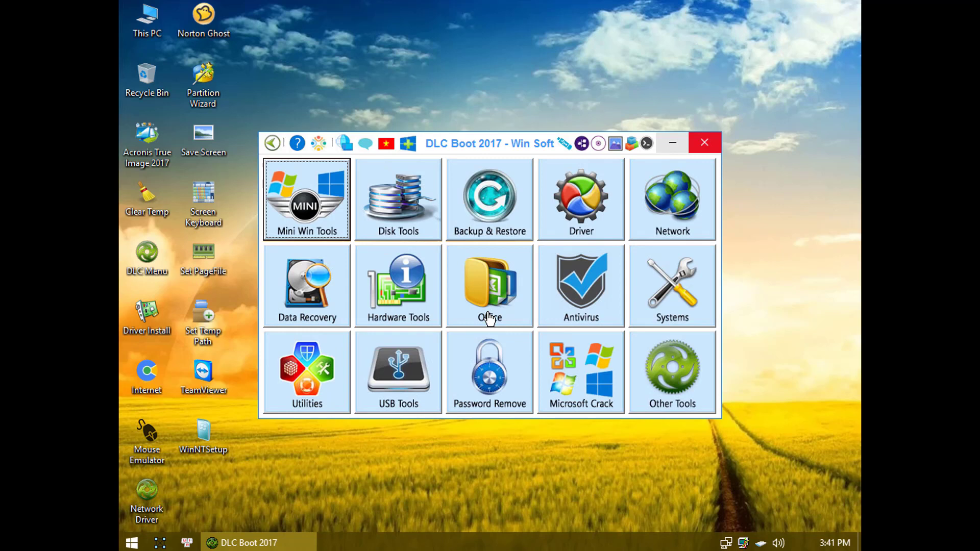
Examine the tools in the USB Tools, Password Remove, Microsoft Crack and Other Tools categories, returning to the category overview
{"action": "left_click", "coordinate": [416, 371]}
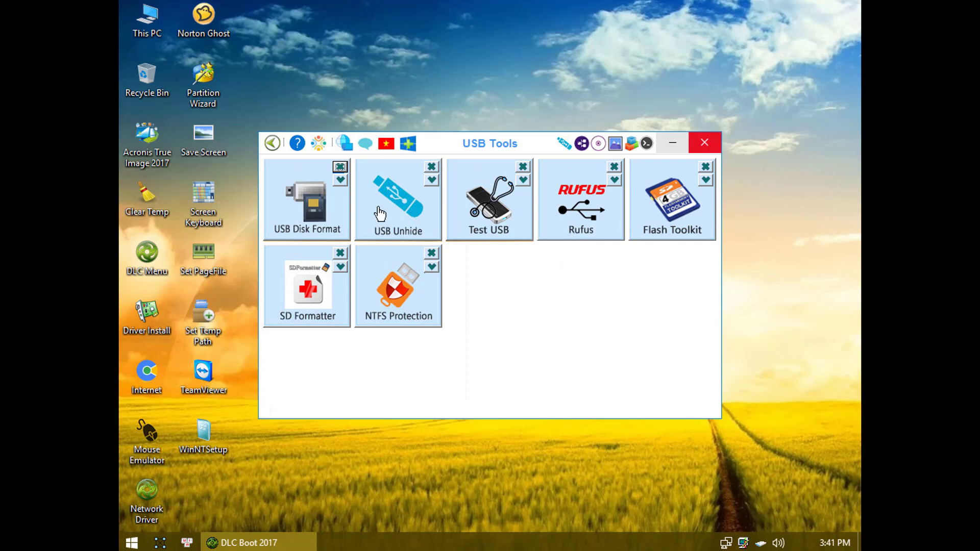
{"action": "left_click", "coordinate": [272, 144]}
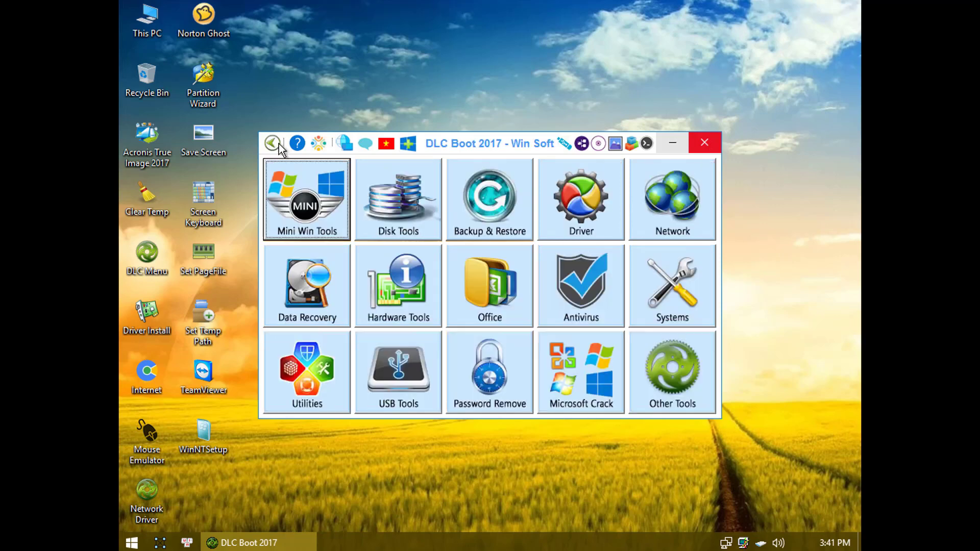
{"action": "left_click", "coordinate": [499, 365]}
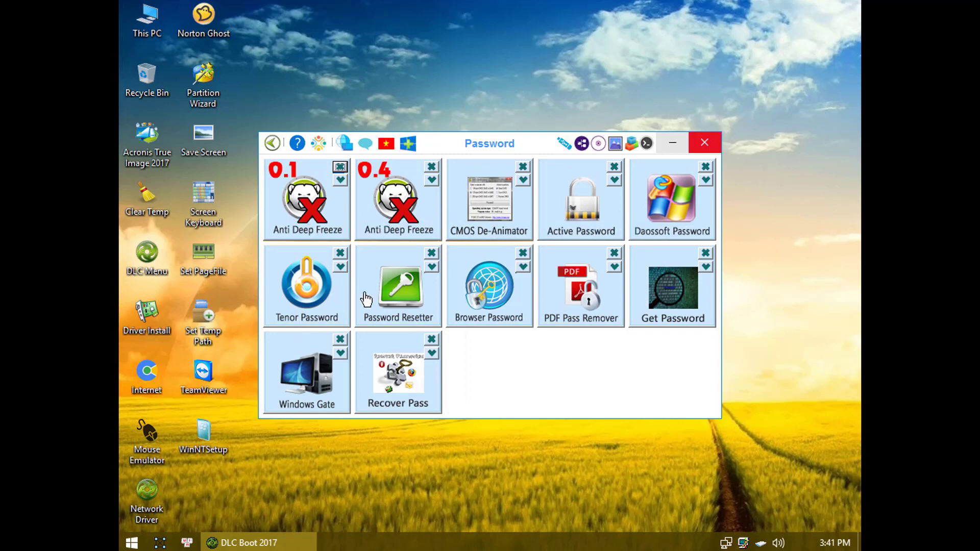
{"action": "left_click", "coordinate": [272, 144]}
{"action": "left_click", "coordinate": [571, 367]}
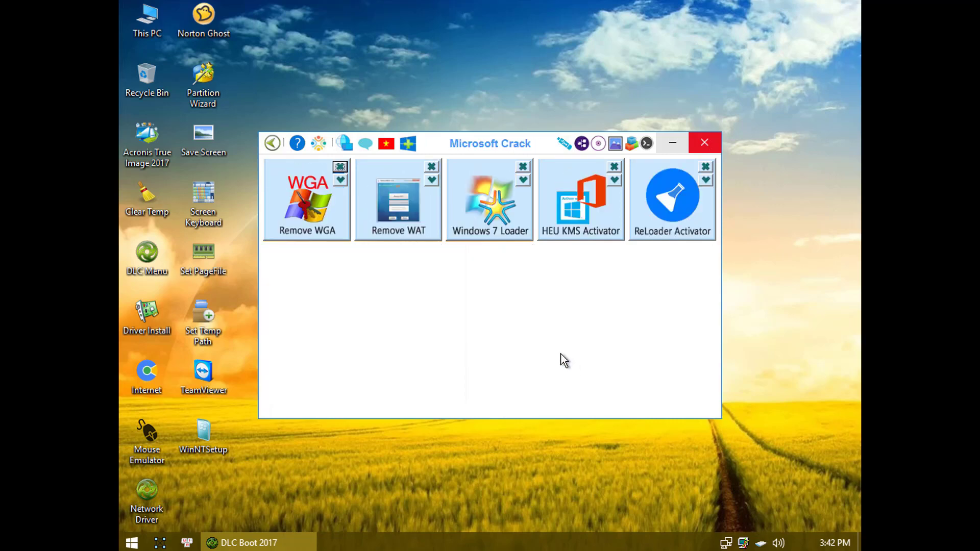
{"action": "left_click", "coordinate": [275, 143]}
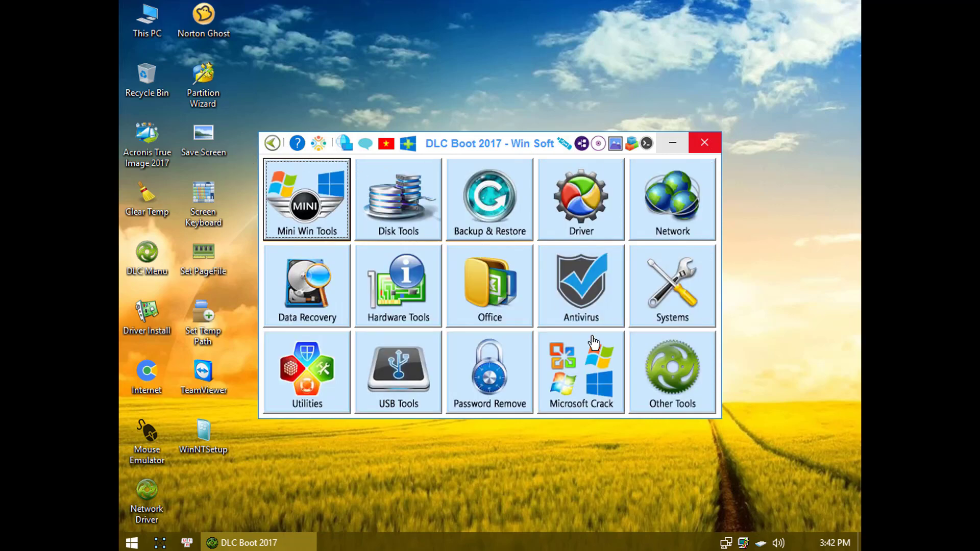
{"action": "left_click", "coordinate": [655, 363]}
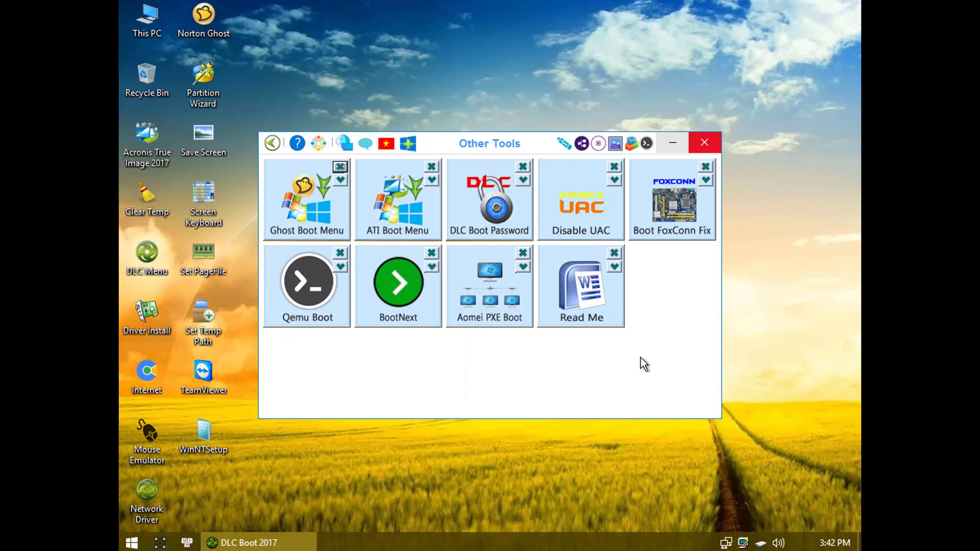
{"action": "left_click", "coordinate": [275, 147]}
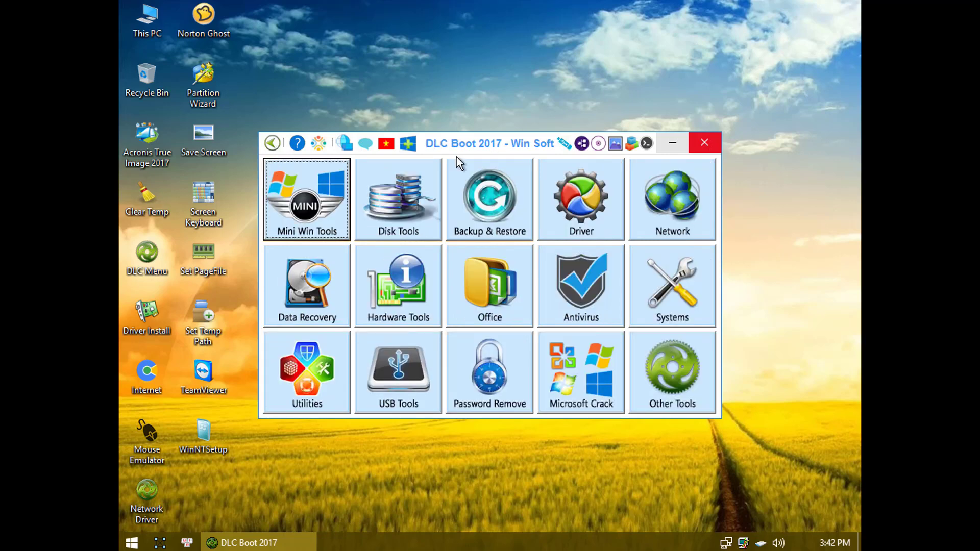
Close the DLC Boot window and examine the Accessories, Drivers Tools, Startup and System Tools folders among all installed programs
{"action": "left_click", "coordinate": [693, 142]}
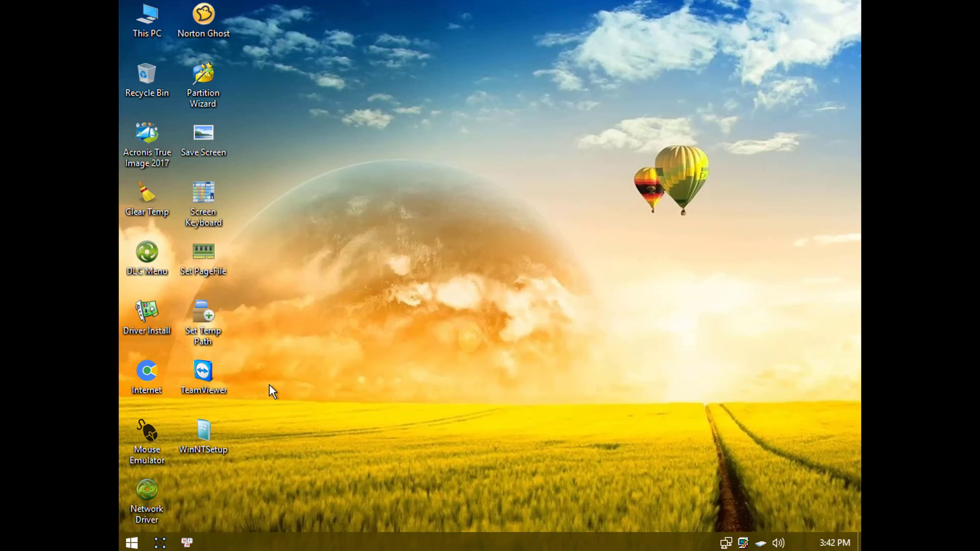
{"action": "left_click", "coordinate": [132, 542]}
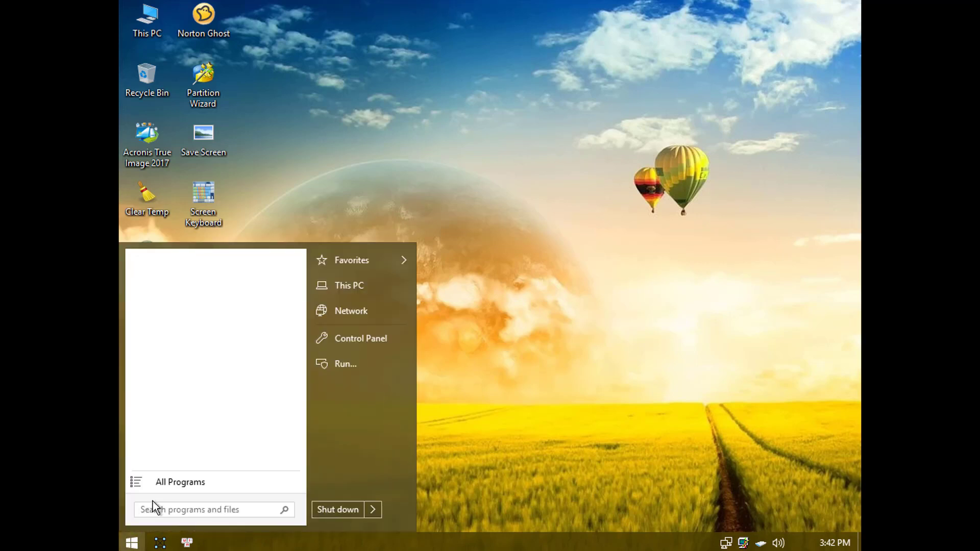
{"action": "left_click", "coordinate": [169, 482]}
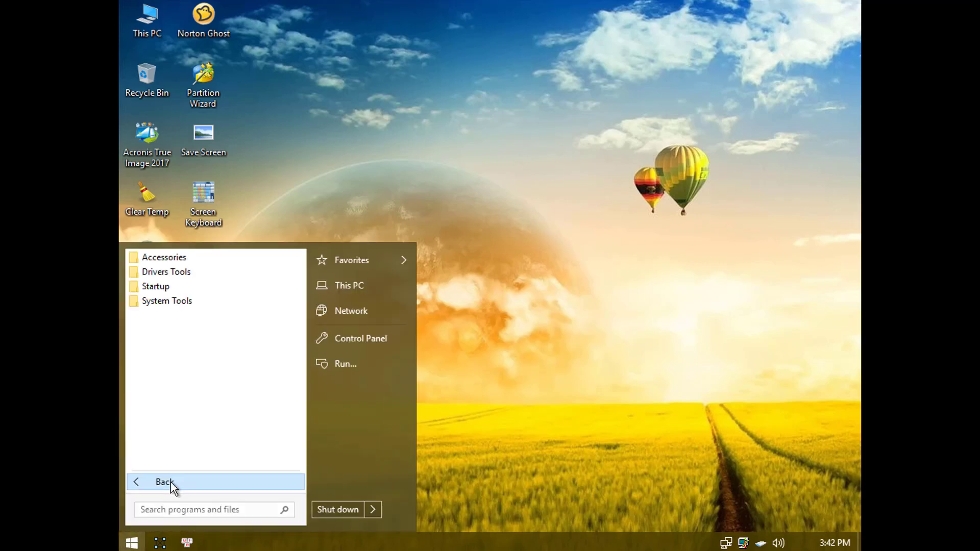
{"action": "left_click", "coordinate": [163, 256]}
{"action": "left_click", "coordinate": [159, 286]}
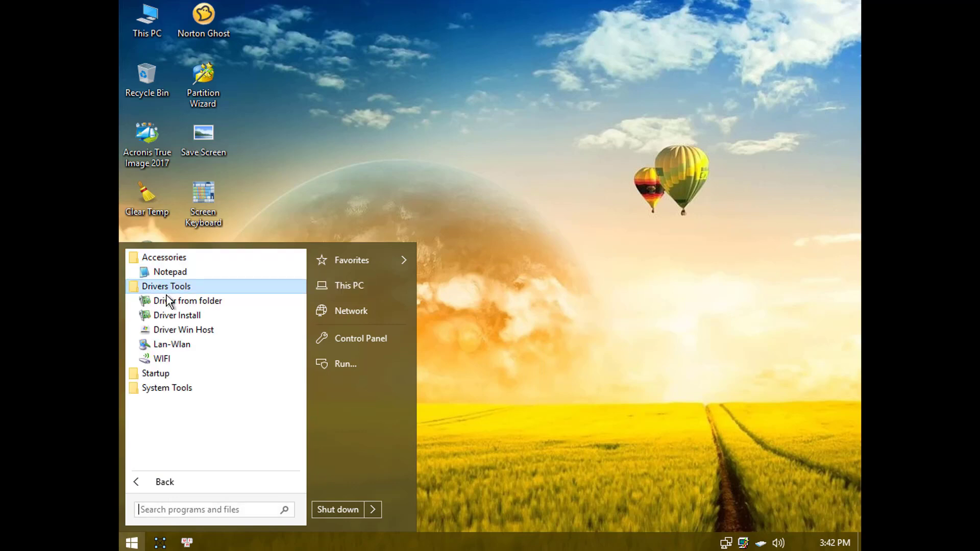
{"action": "left_click", "coordinate": [158, 375]}
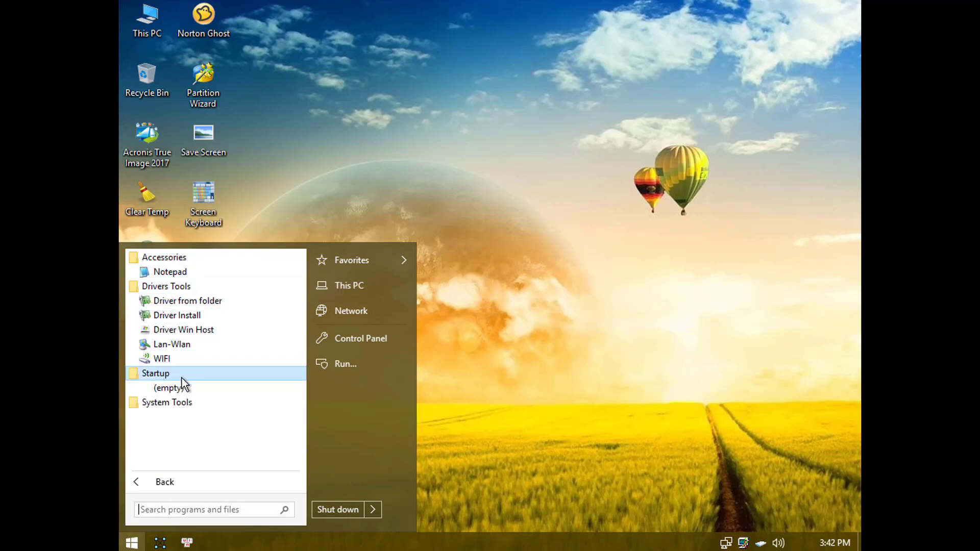
{"action": "left_click", "coordinate": [166, 403]}
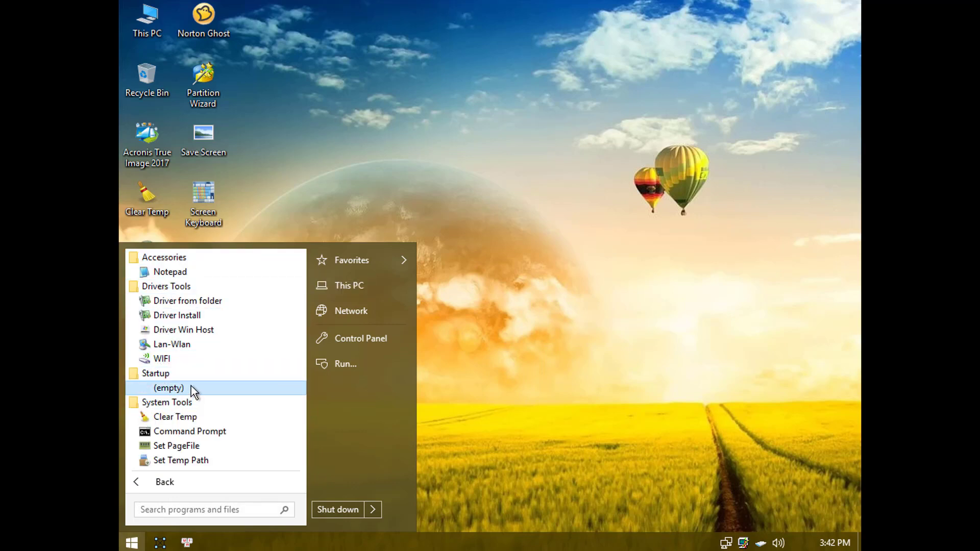
{"action": "left_click", "coordinate": [393, 142]}
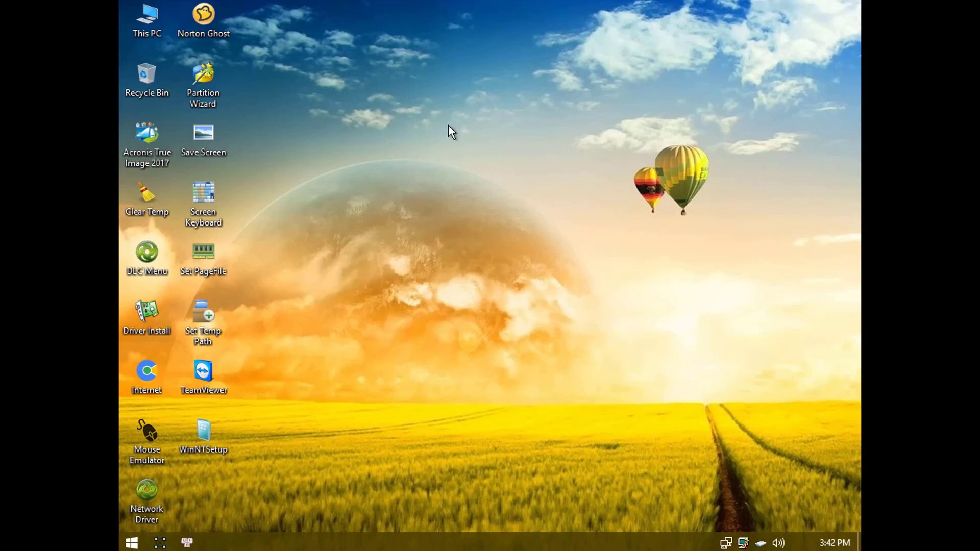
Review the basic system properties of This PC, including Windows edition, system type and activation, and close the System window
{"action": "right_click", "coordinate": [149, 14]}
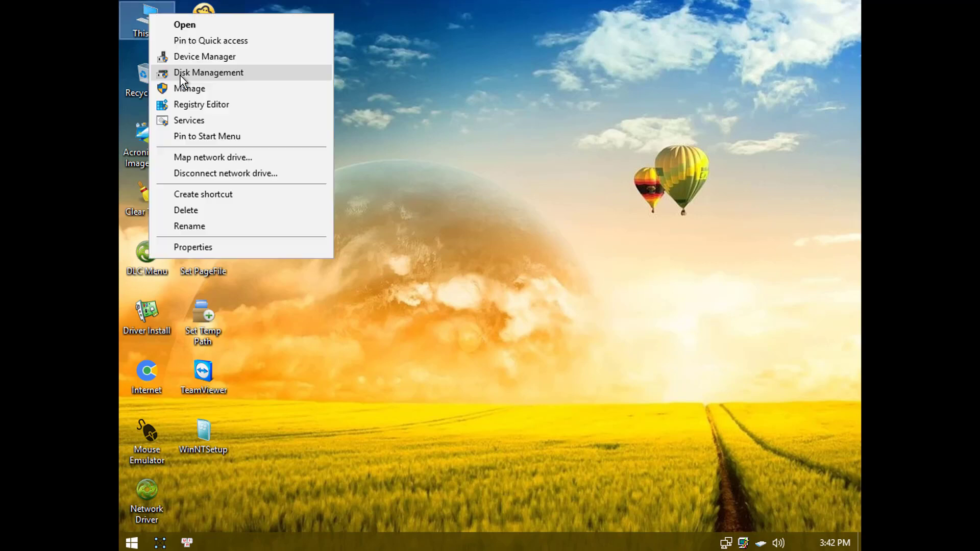
{"action": "left_click", "coordinate": [226, 249]}
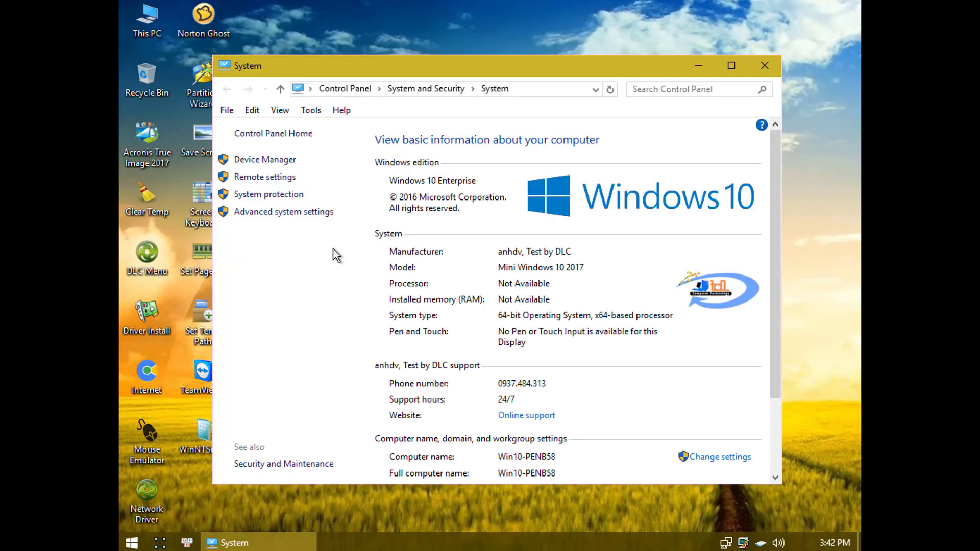
{"action": "scroll", "coordinate": [445, 255], "scroll_direction": "down", "scroll_amount": 3}
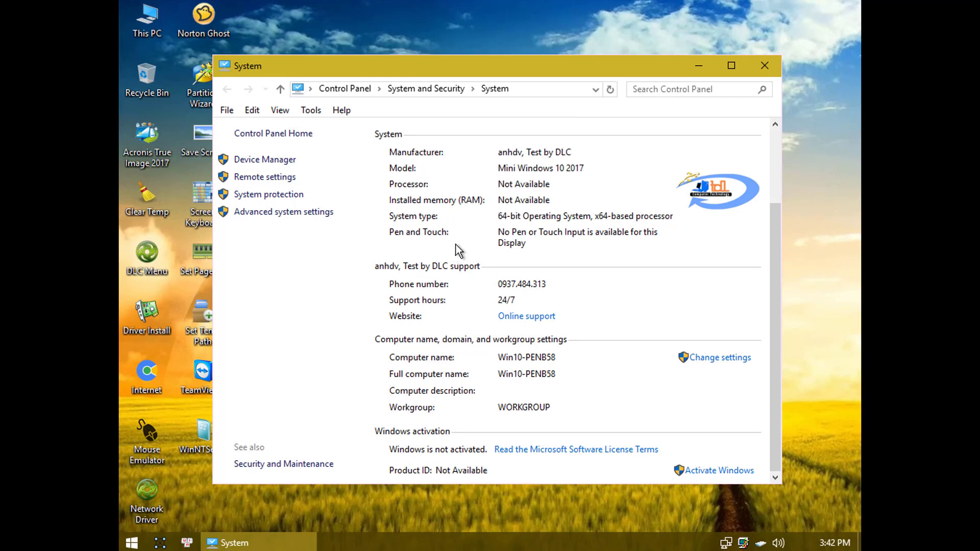
{"action": "scroll", "coordinate": [454, 245], "scroll_direction": "up", "scroll_amount": 3}
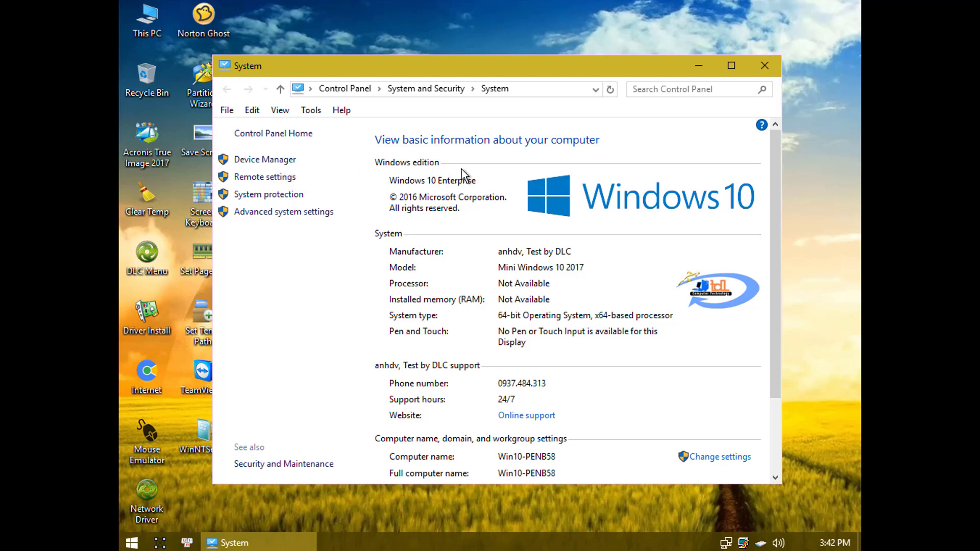
{"action": "scroll", "coordinate": [661, 168], "scroll_direction": "down", "scroll_amount": 3}
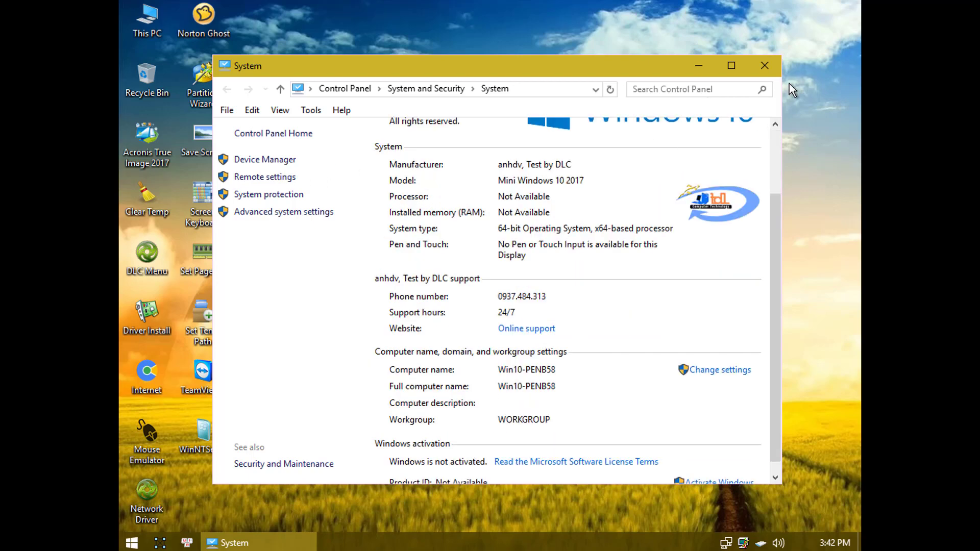
{"action": "left_click", "coordinate": [775, 64]}
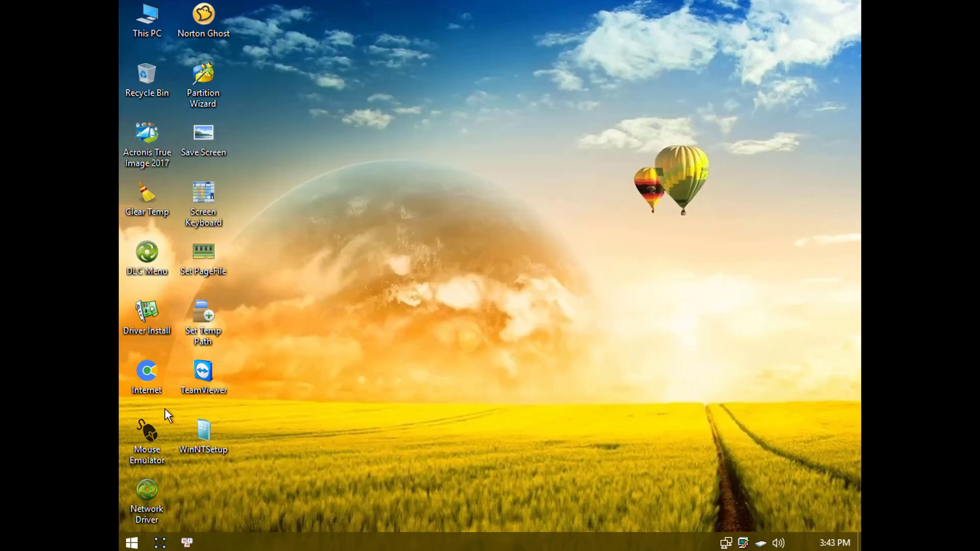
Launch Mouse Emulator, read its keypad instructions in mousem.txt, and close the text file
{"action": "double_click", "coordinate": [153, 434]}
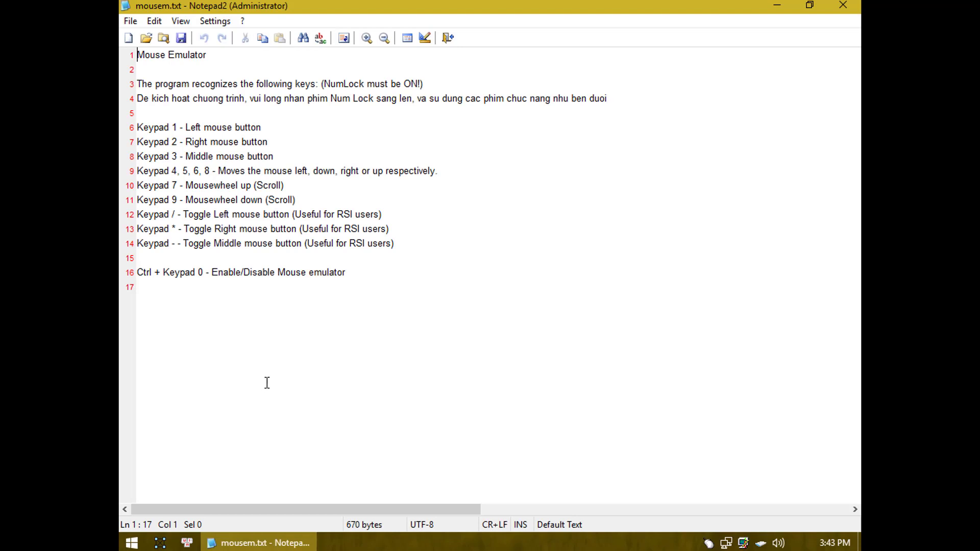
{"action": "left_click", "coordinate": [843, 6]}
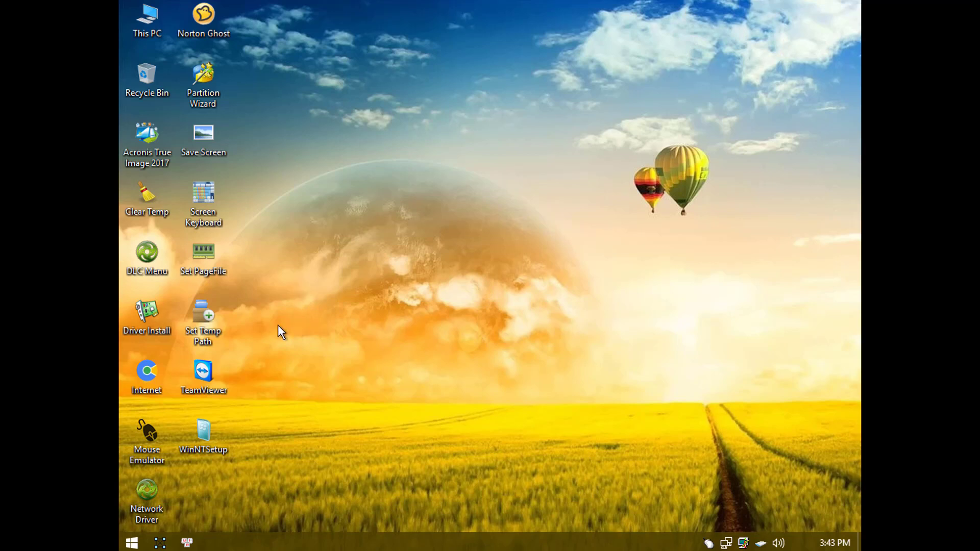
{"action": "left_click", "coordinate": [200, 383]}
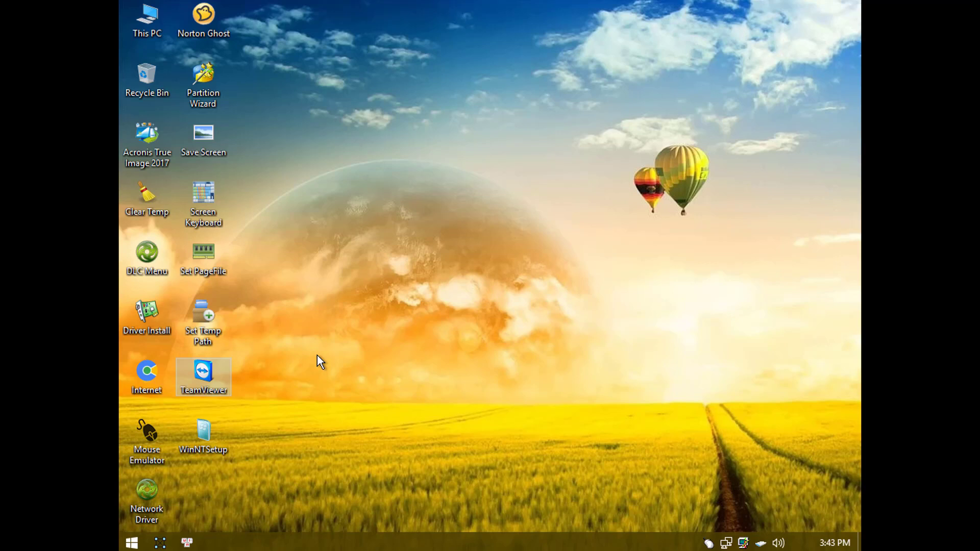
Save a screenshot of the desktop with Save Screen and permanently delete Z ScreenShot.png by way of the Recycle Bin
{"action": "double_click", "coordinate": [206, 154]}
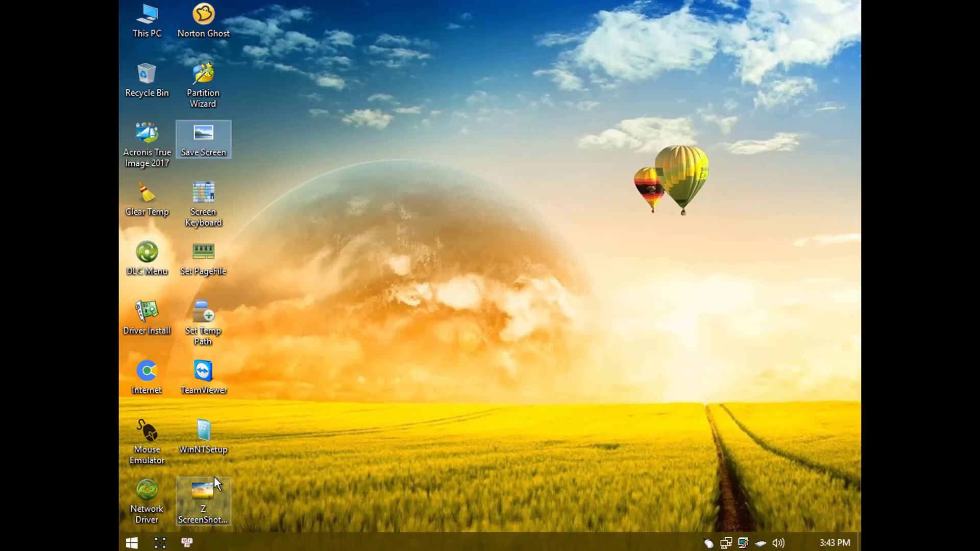
{"action": "mouse_move", "coordinate": [212, 482]}
{"action": "left_click_drag", "start_coordinate": [213, 484], "coordinate": [155, 75]}
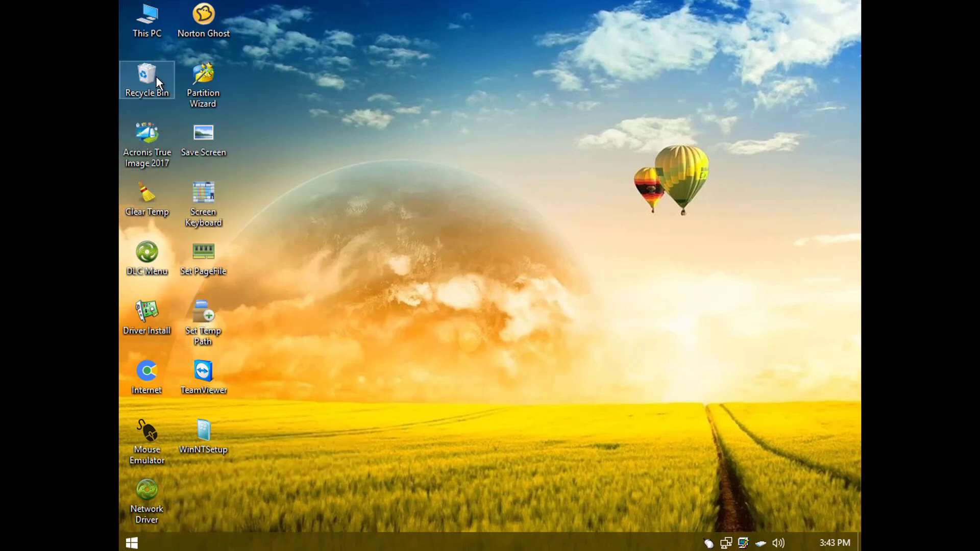
{"action": "right_click", "coordinate": [156, 77]}
{"action": "left_click", "coordinate": [184, 104]}
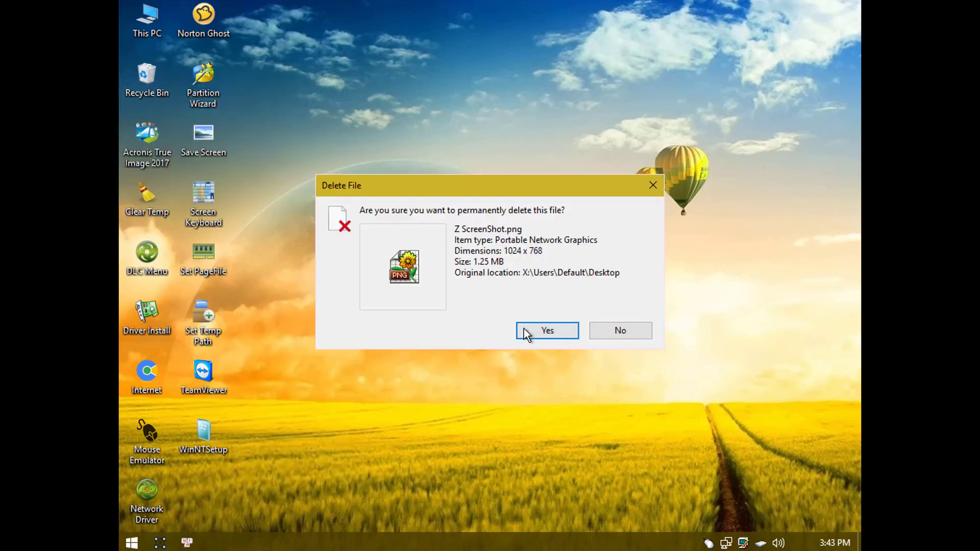
{"action": "left_click", "coordinate": [526, 332]}
{"action": "right_click", "coordinate": [415, 280]}
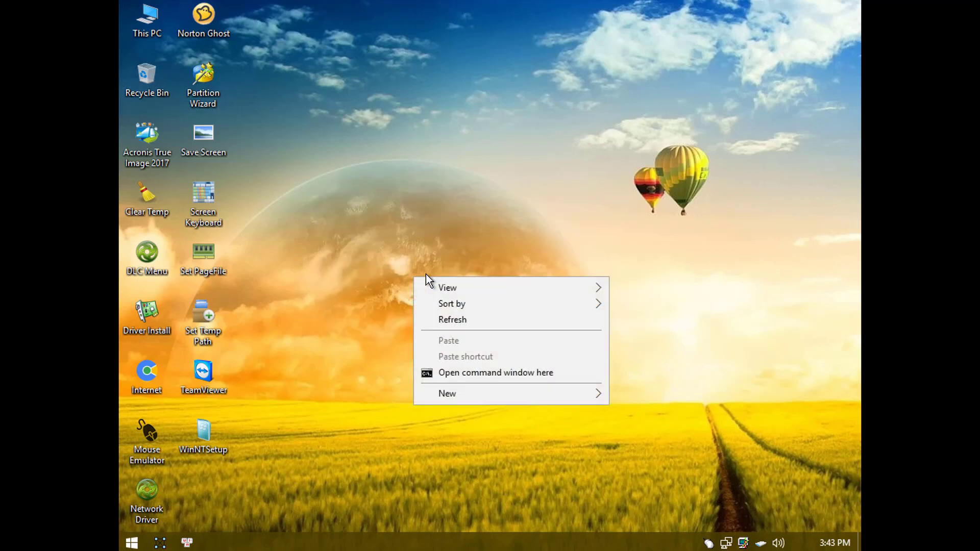
{"action": "mouse_move", "coordinate": [454, 304]}
{"action": "left_click", "coordinate": [348, 271]}
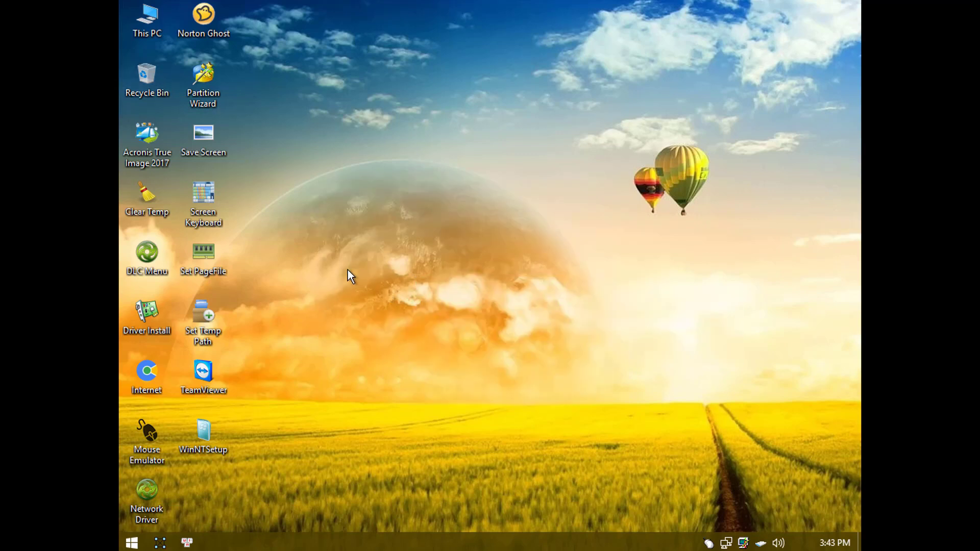
Try the 1152x864 and 1280x1024 screen resolutions with MultiRes and switch back to 1024x768
{"action": "left_click", "coordinate": [742, 544]}
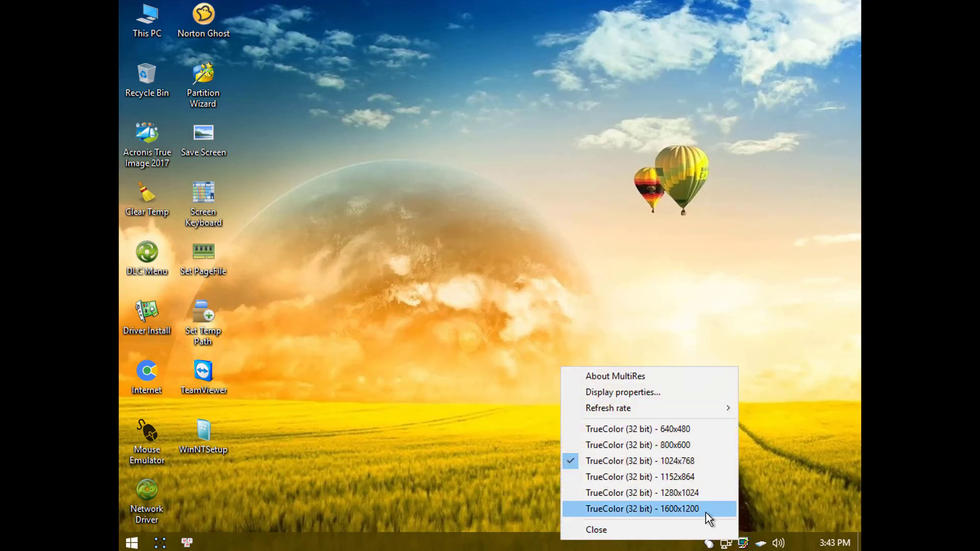
{"action": "left_click", "coordinate": [697, 477]}
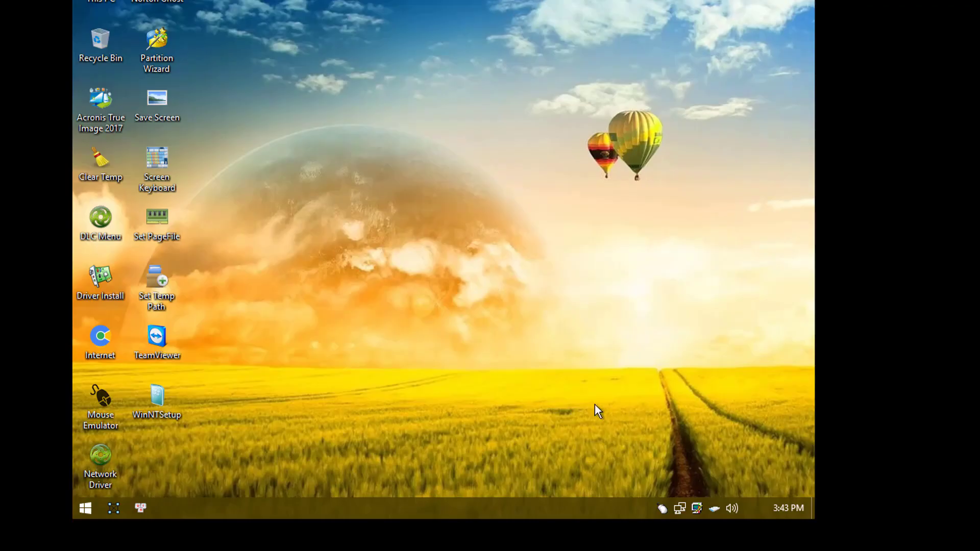
{"action": "left_click", "coordinate": [697, 505]}
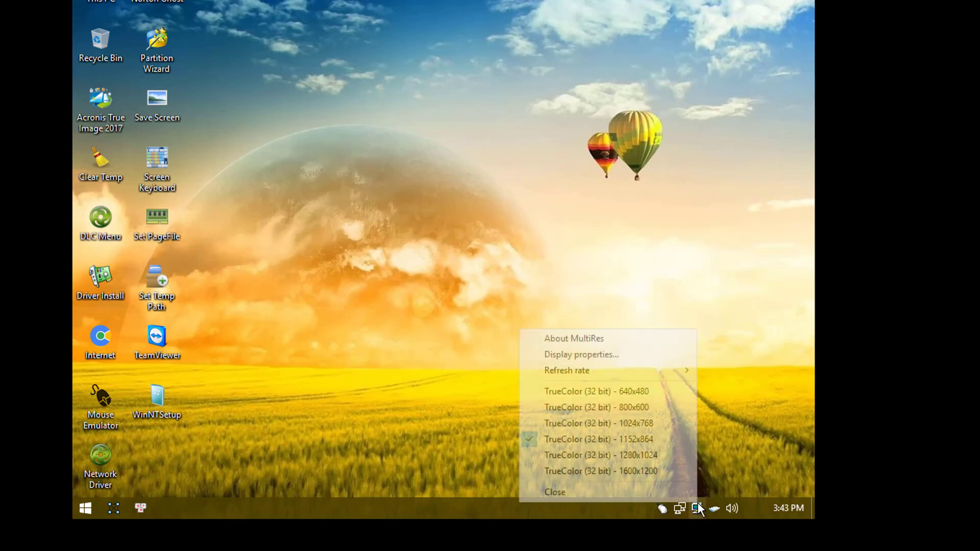
{"action": "left_click", "coordinate": [639, 453]}
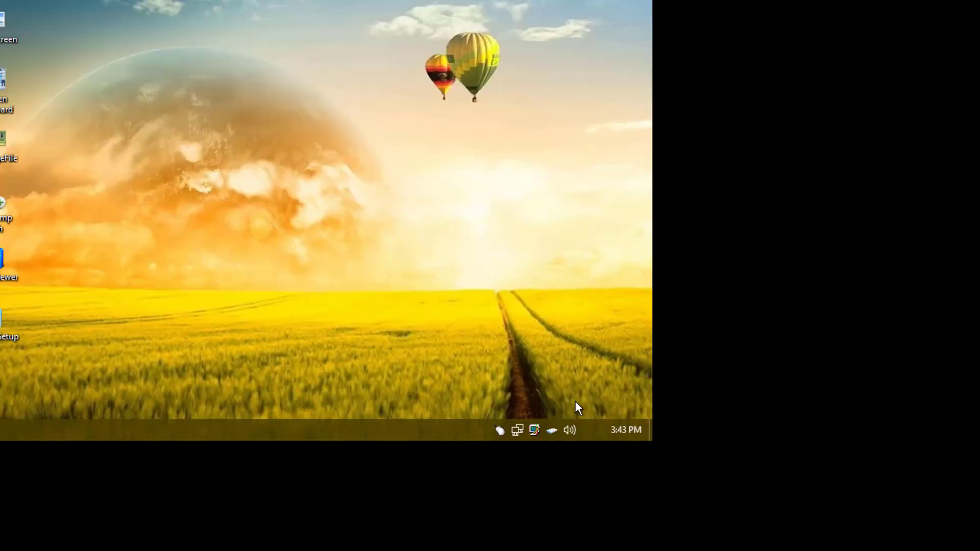
{"action": "left_click", "coordinate": [538, 427]}
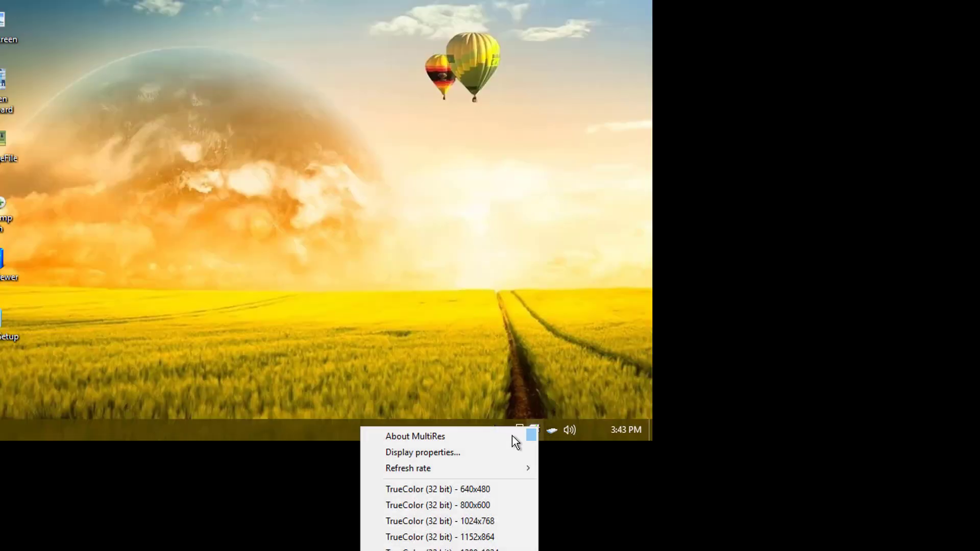
{"action": "left_click", "coordinate": [474, 521]}
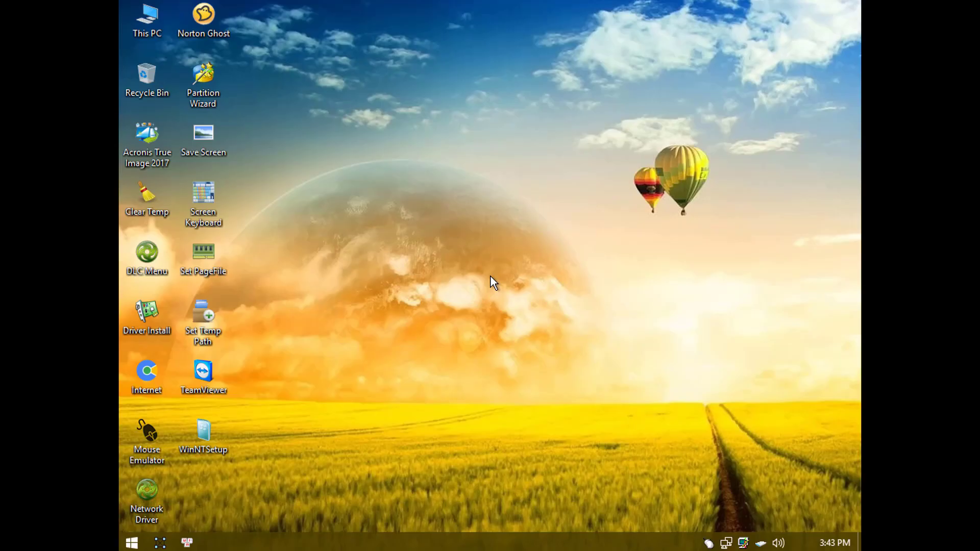
{"action": "left_click", "coordinate": [743, 542]}
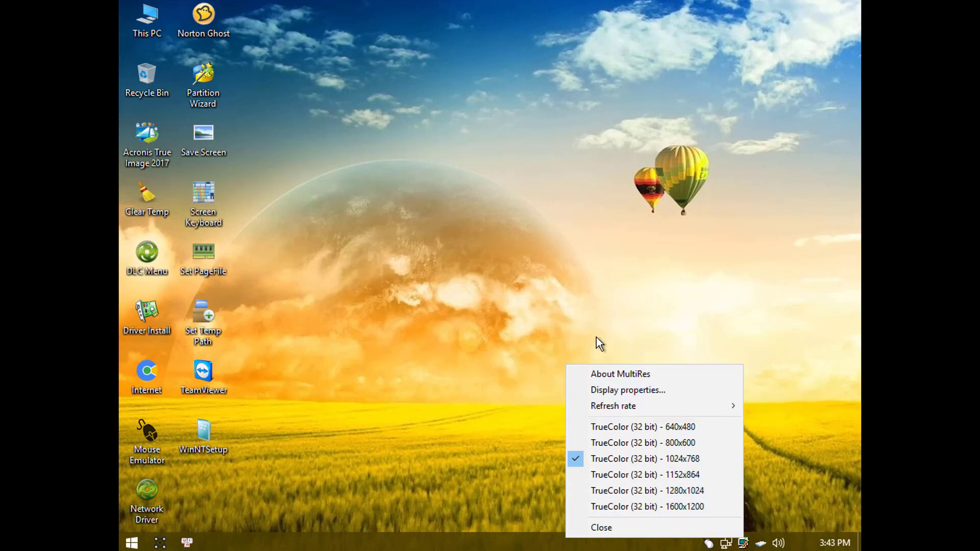
{"action": "left_click", "coordinate": [579, 318]}
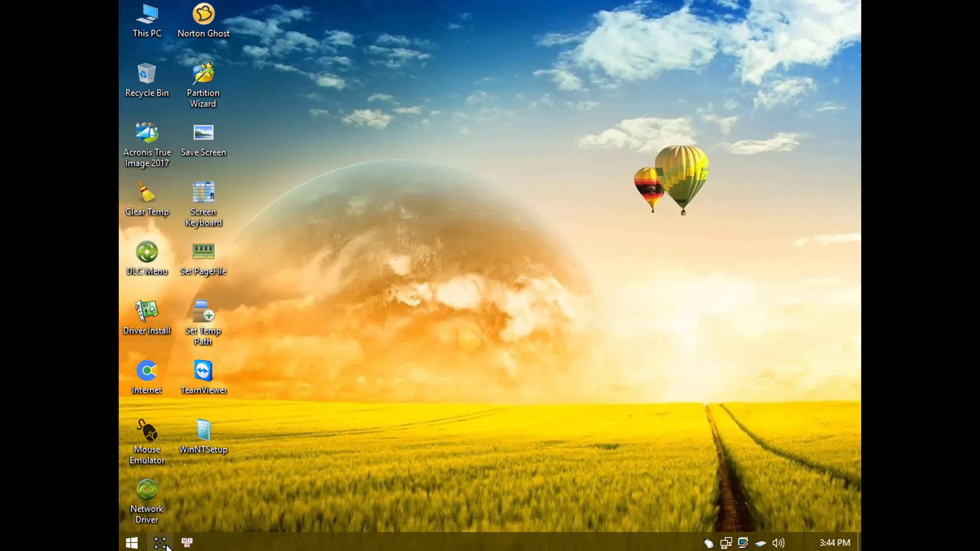
Start the second utility pinned beside Start and dismiss its window
{"action": "left_click", "coordinate": [188, 542]}
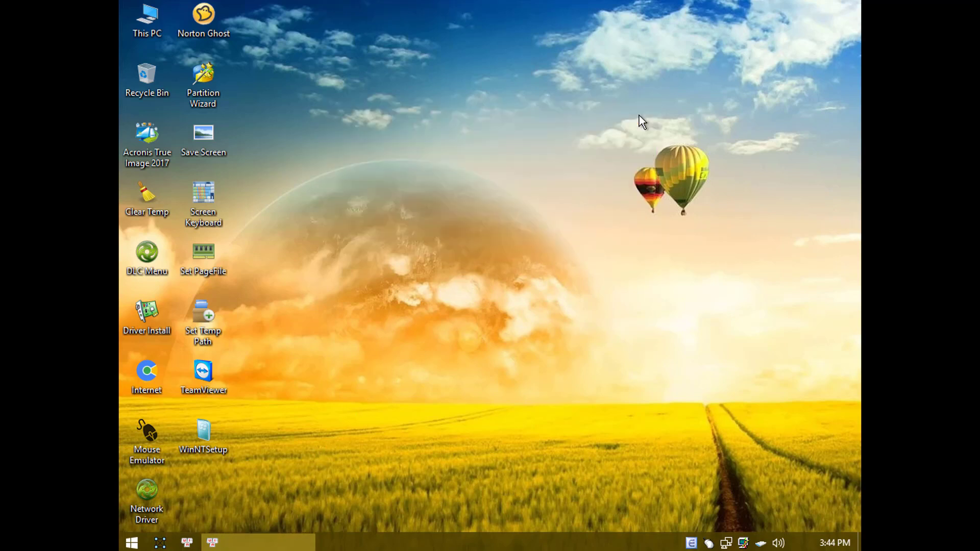
{"action": "left_click", "coordinate": [644, 114]}
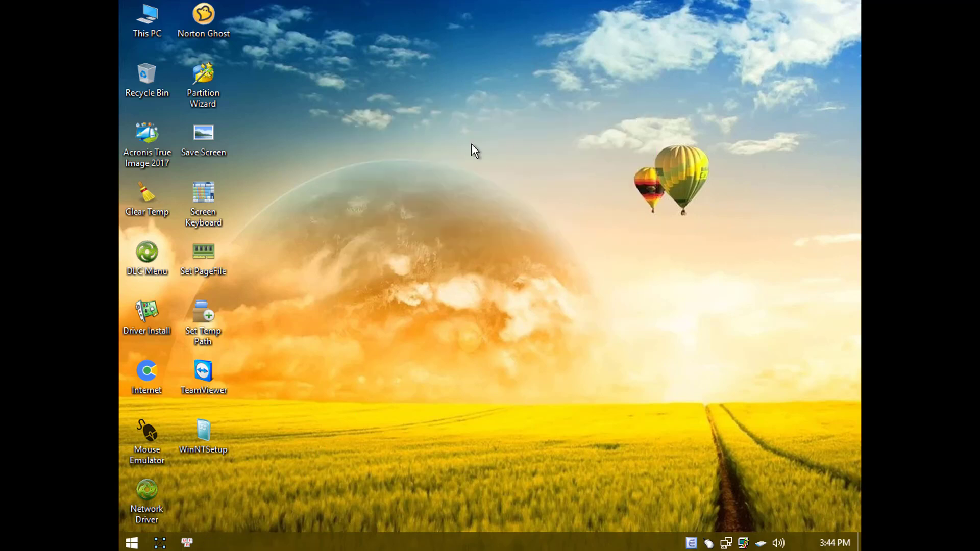
{"action": "left_click", "coordinate": [145, 164]}
Shut down the Mini Windows 10 session
{"action": "left_click", "coordinate": [132, 542]}
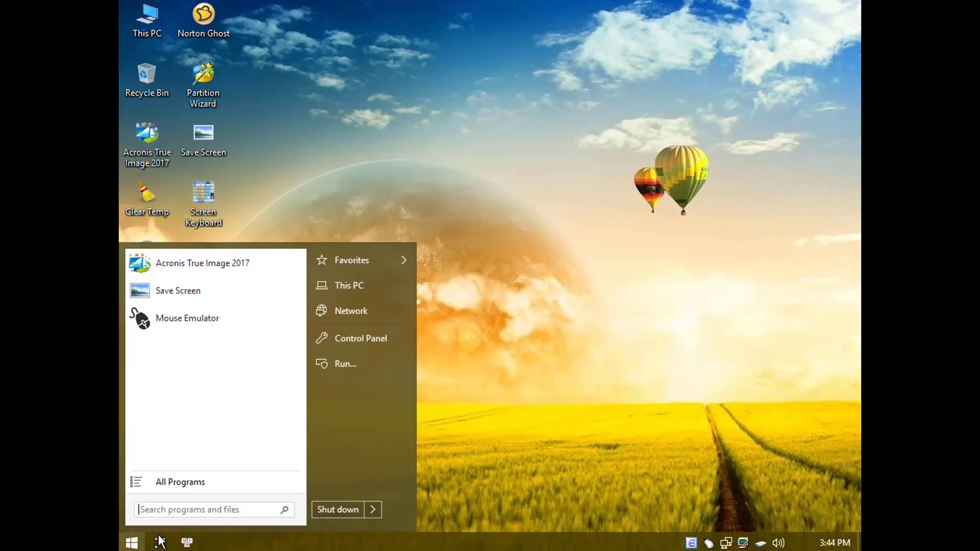
{"action": "left_click", "coordinate": [351, 509]}
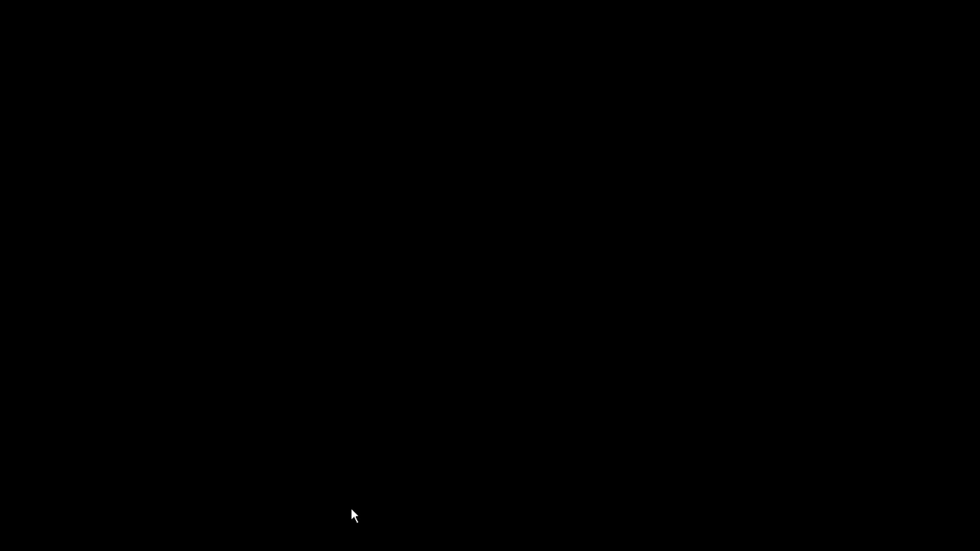